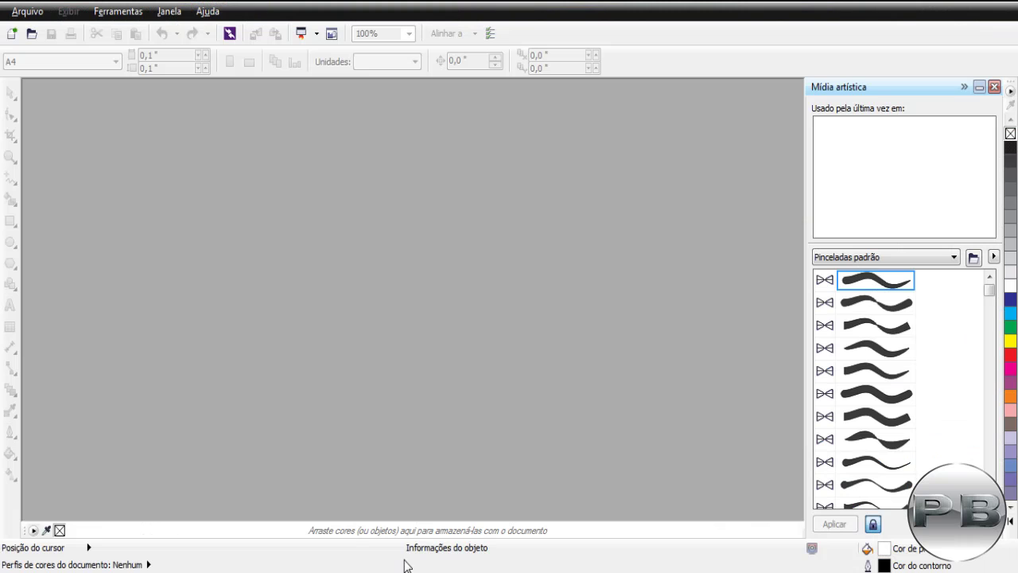
- Create a new landscape document 25 cm wide and 20 cm high, in centimetres, CMYK and 300 dpi
left_click(27, 11)
left_click(40, 29)
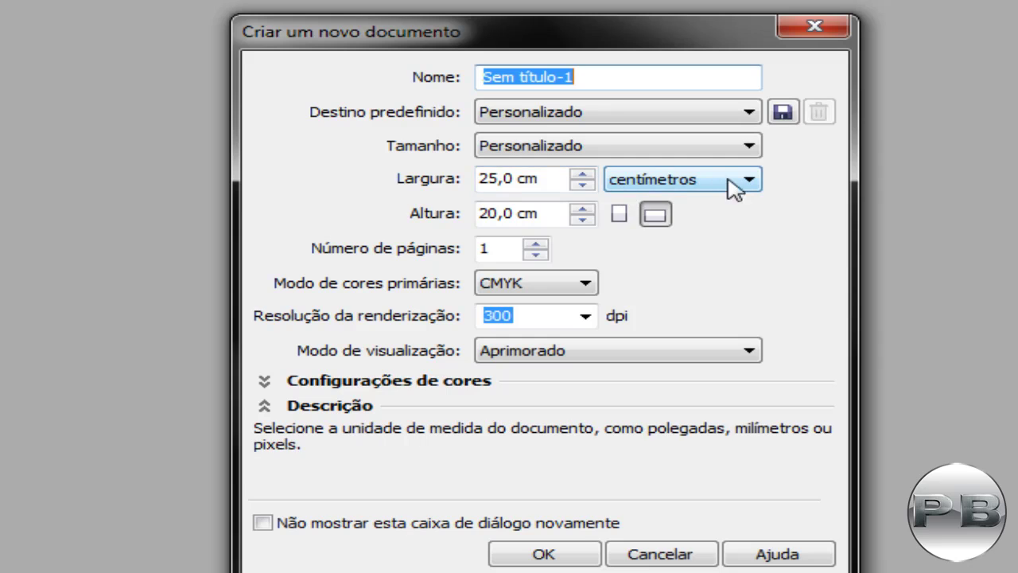
left_click(728, 180)
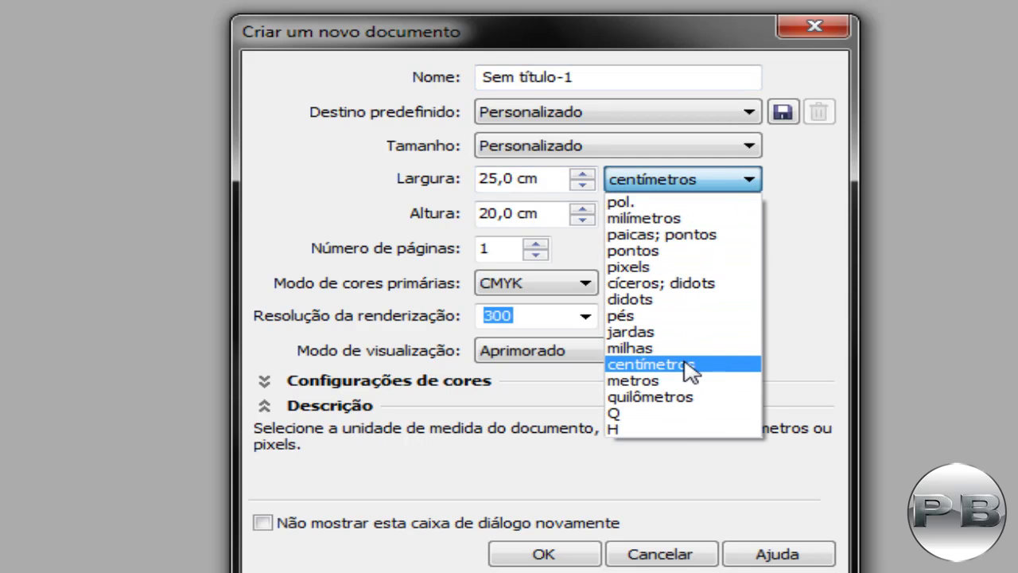
left_click(689, 365)
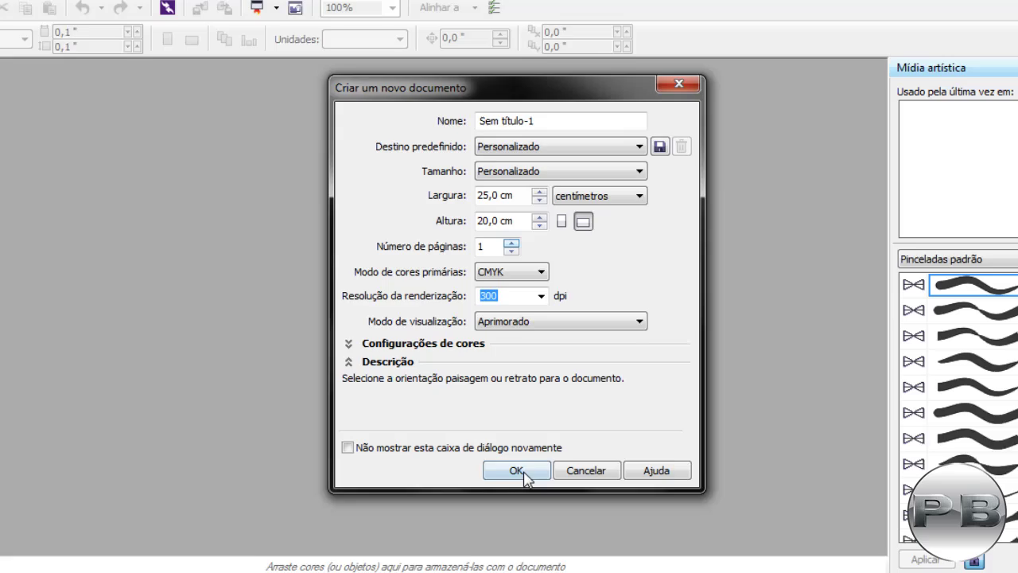
left_click(545, 554)
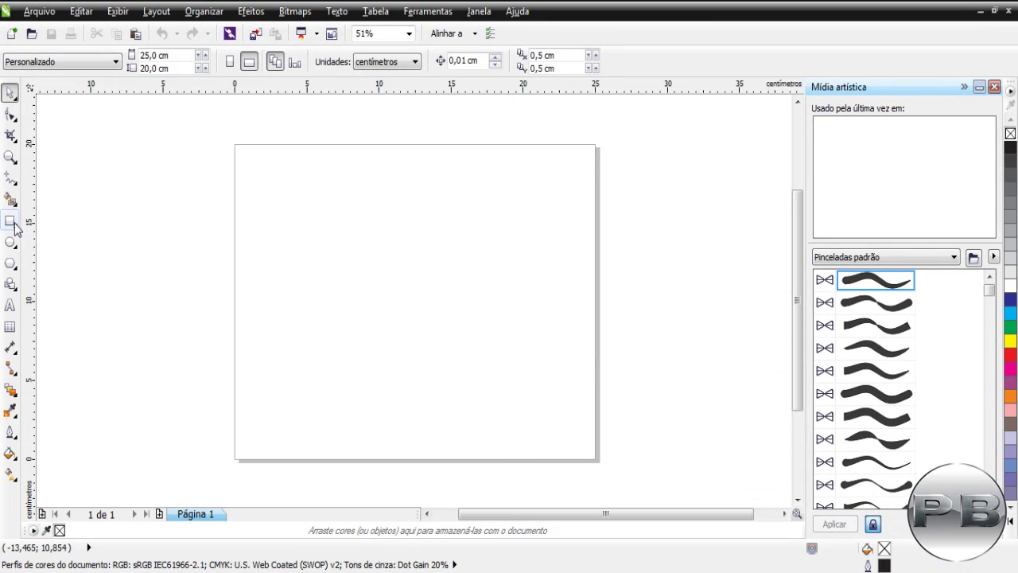
- Draw a rectangle about 25.1 by 20.2 cm covering the whole page and fill it with magenta
left_click(10, 222)
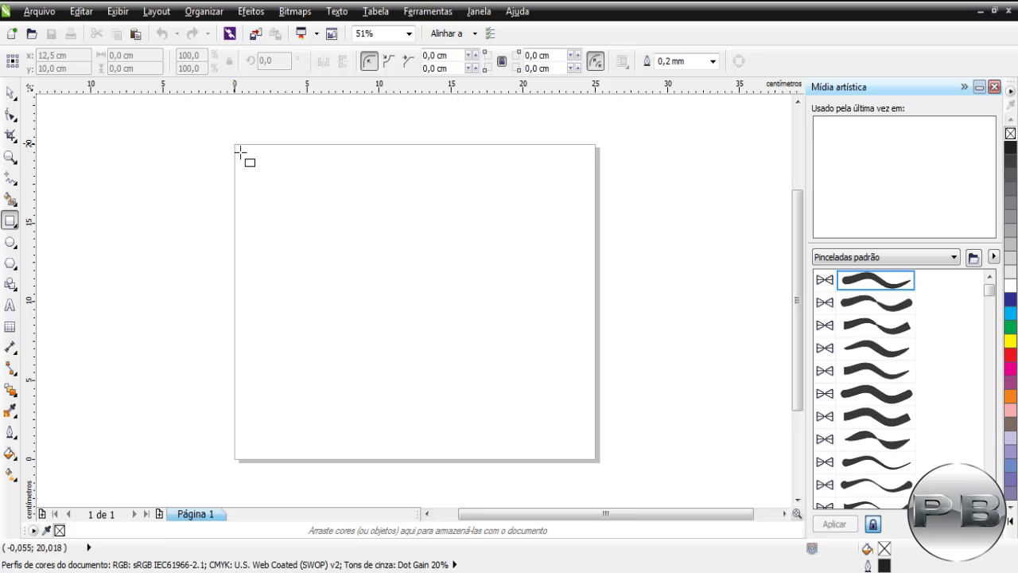
mouse_move(240, 151)
left_mouse_down()
mouse_move(273, 207)
mouse_move(389, 307)
mouse_move(546, 395)
mouse_move(587, 472)
mouse_move(602, 470)
left_mouse_up()
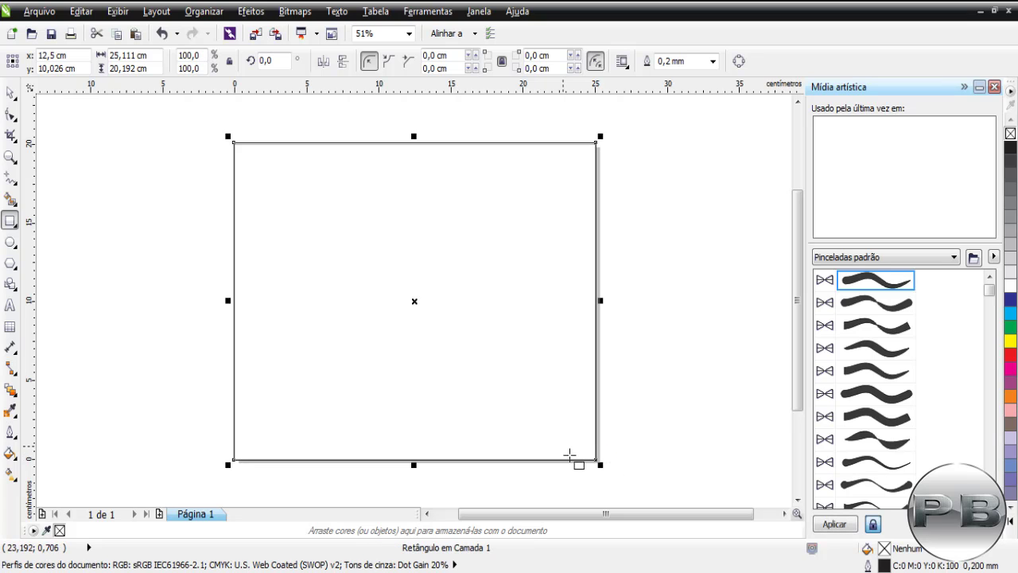
left_click(1011, 370)
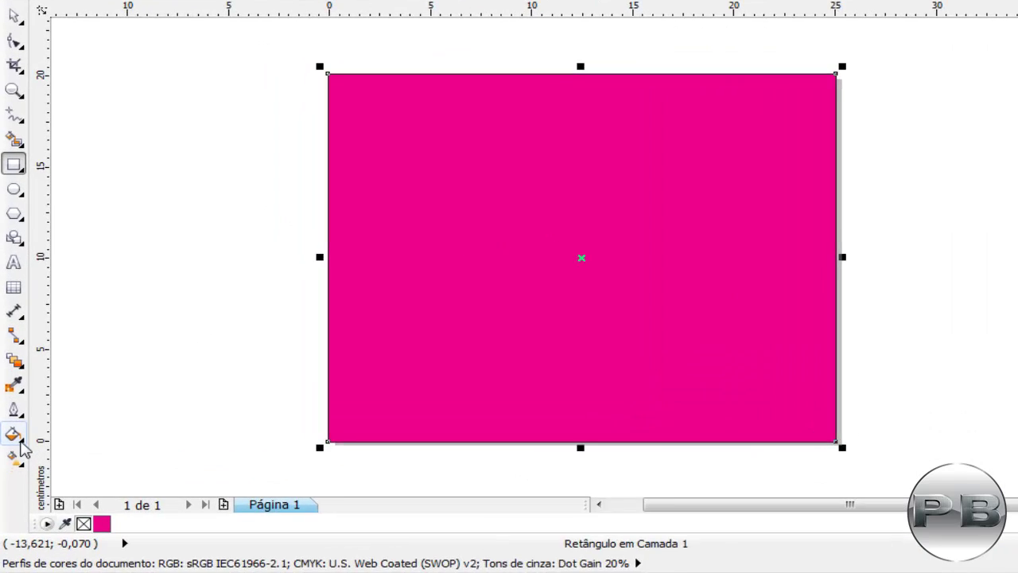
- Apply a vertical linear interactive fill to the rectangle, with magenta at both ends and a white node near the middle
left_click(19, 440)
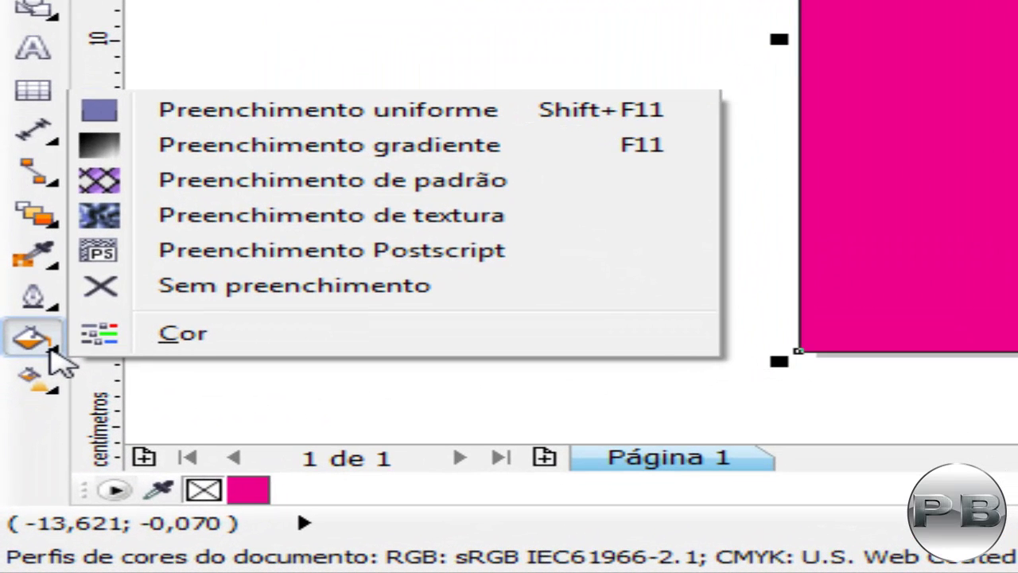
mouse_move(69, 389)
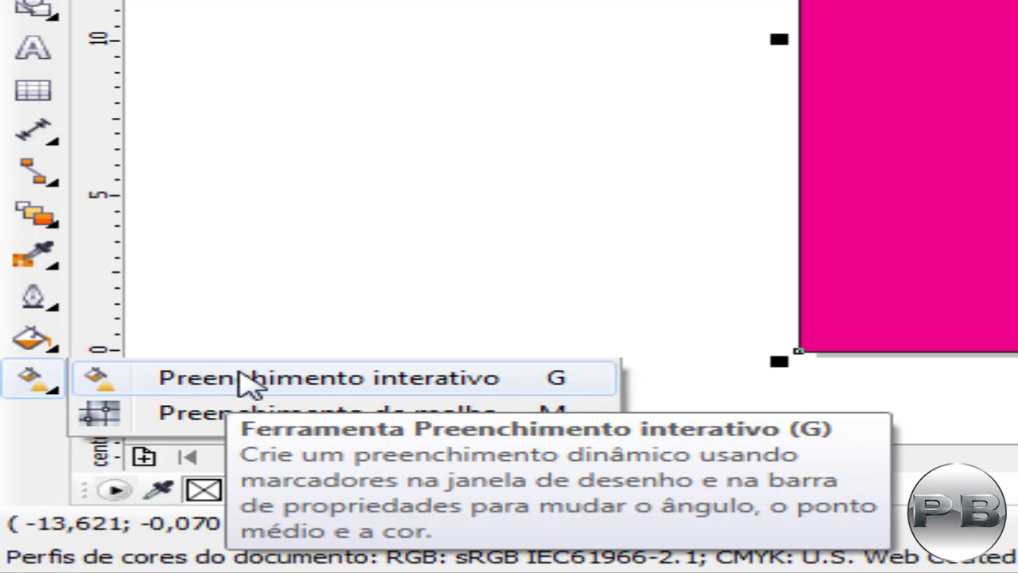
left_click(243, 381)
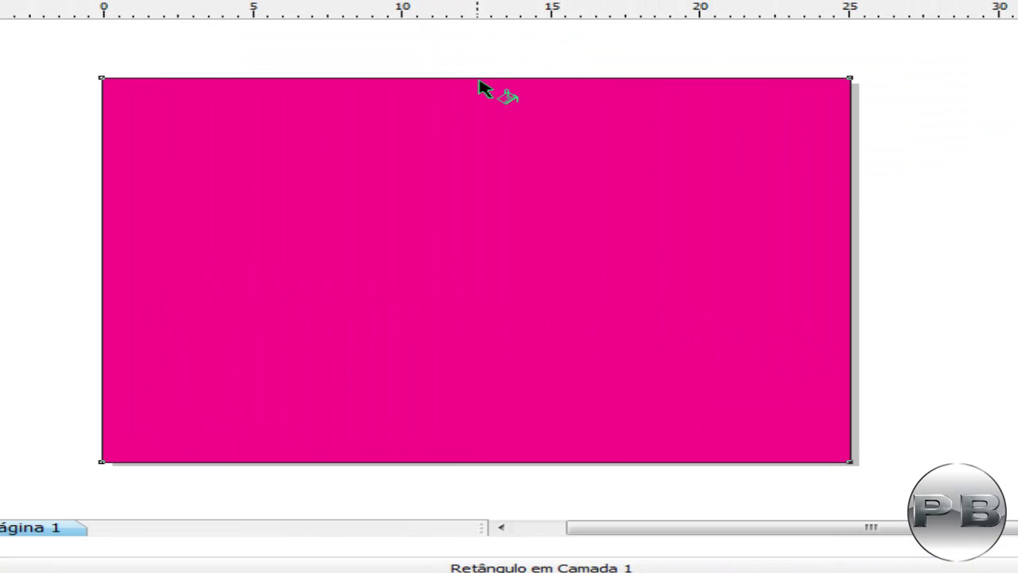
left_click_drag(475, 80, 497, 468)
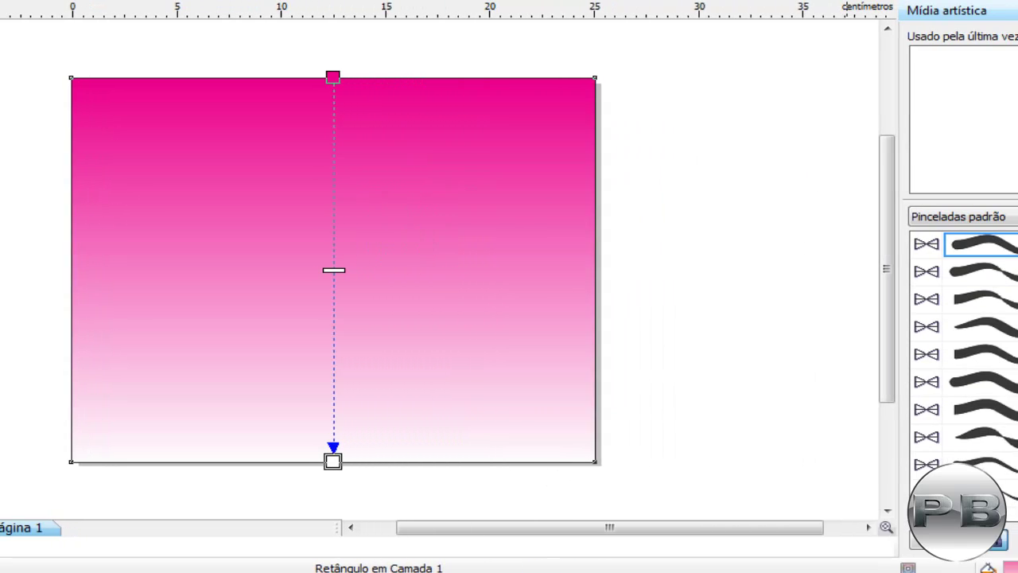
left_click(1010, 352)
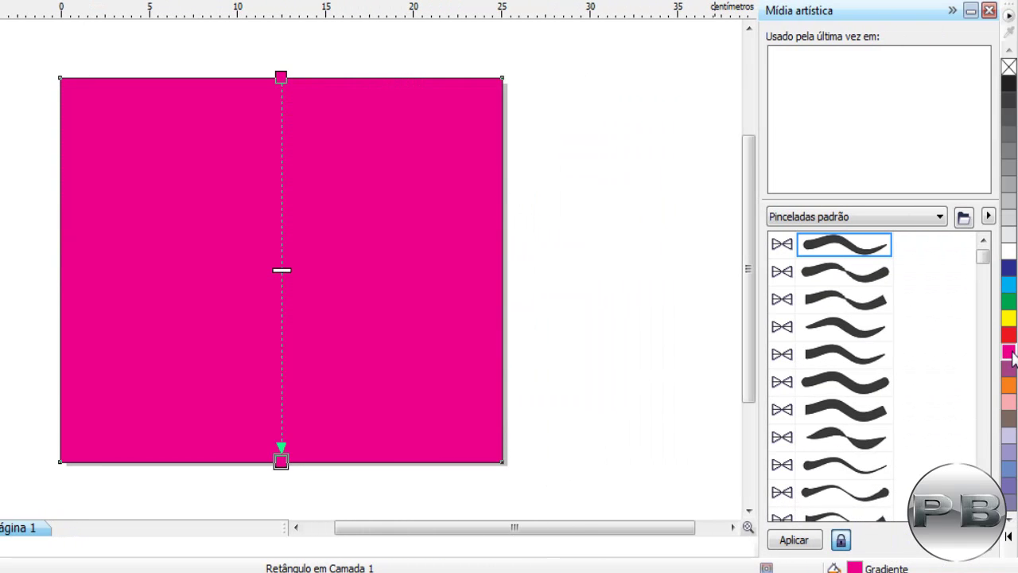
double_click(286, 261)
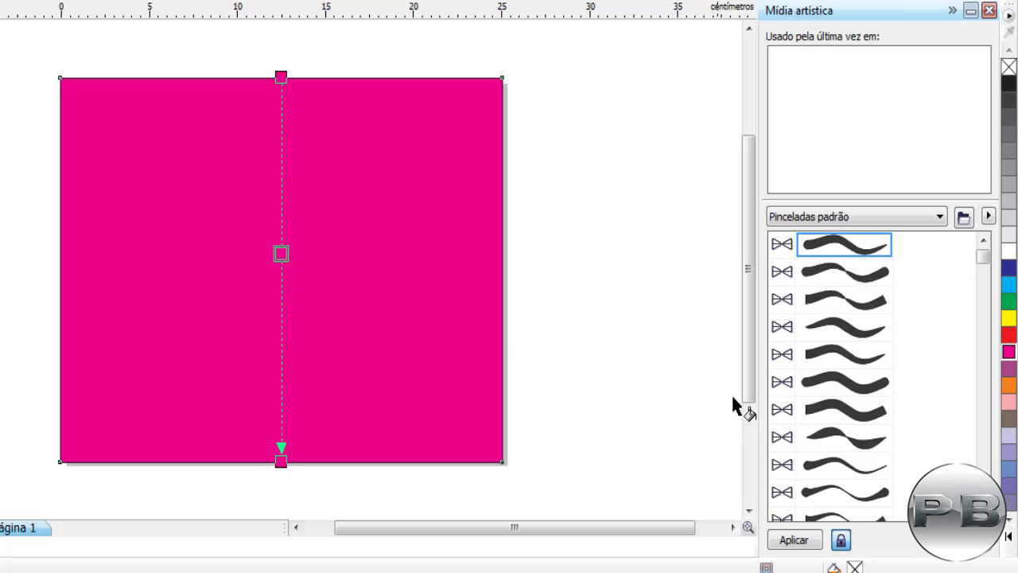
left_click(1005, 255)
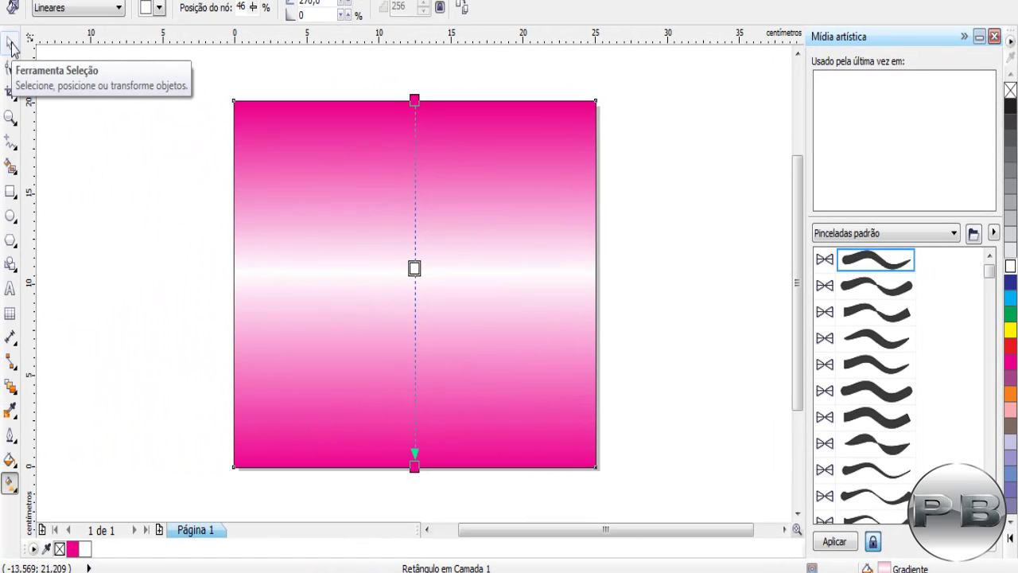
- Make a centred, scaled-down copy of the rectangle, about 18.4 by 14.8 cm, and fill it with white
left_click(10, 45)
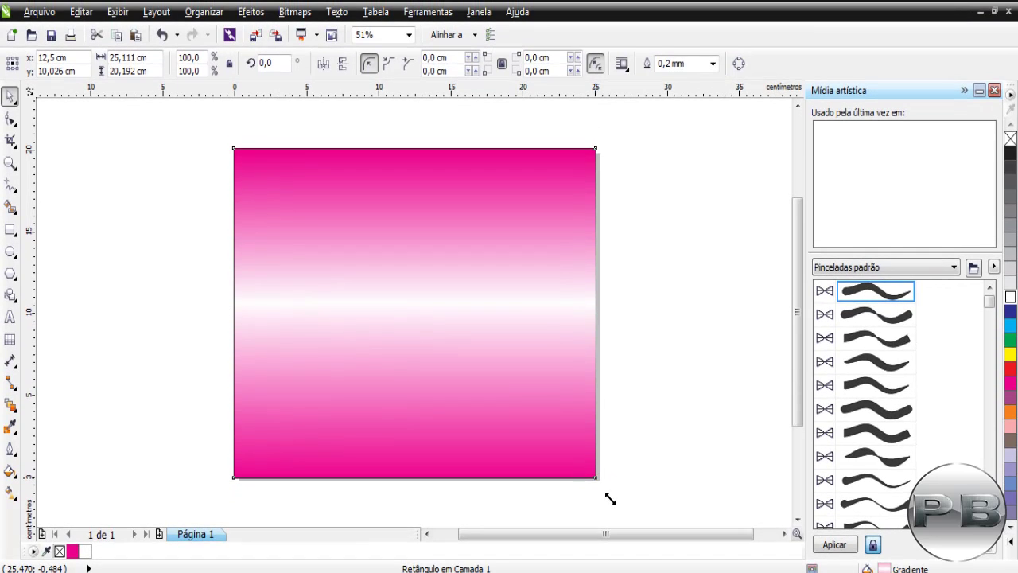
left_click_drag(610, 499, 553, 447)
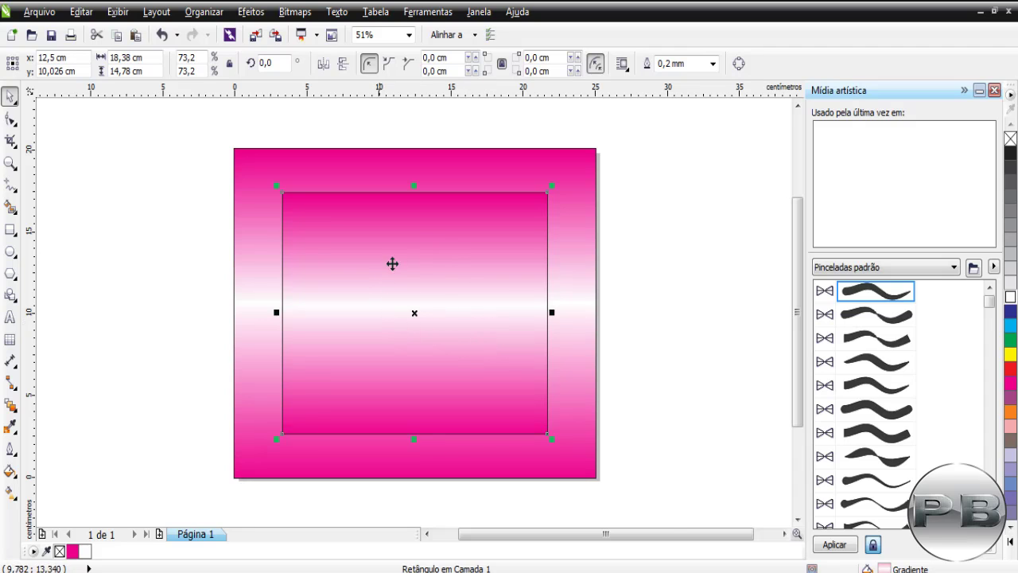
left_click(1011, 297)
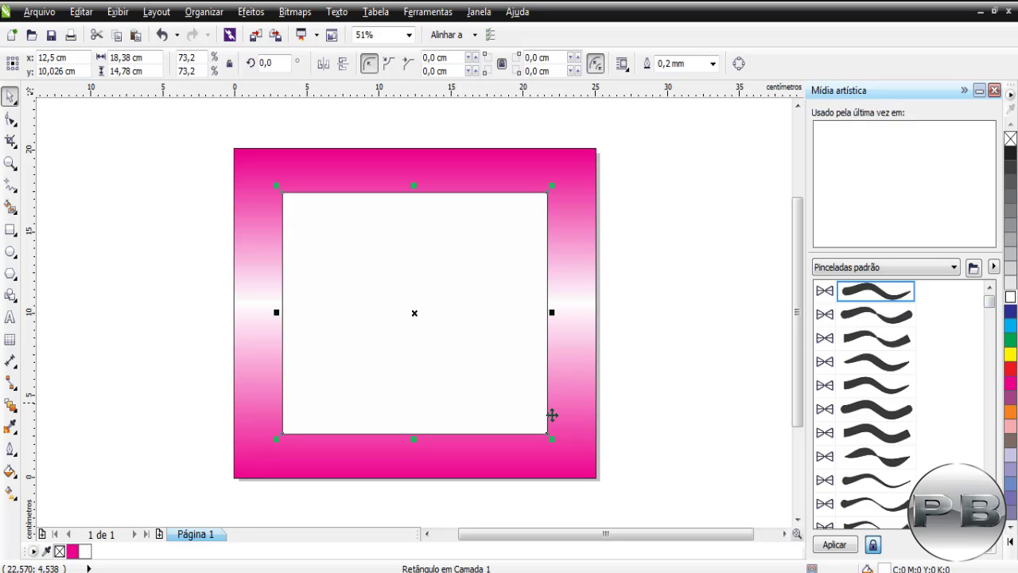
left_click(211, 225)
left_click_drag(189, 129, 630, 489)
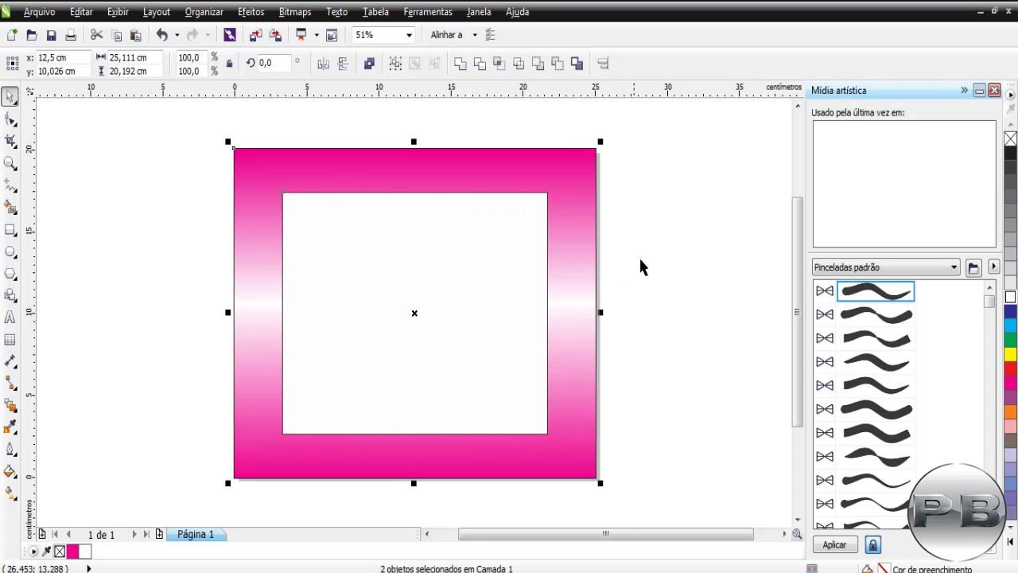
left_click(668, 284)
- Convert the inner white rectangle to curves
left_click(412, 277)
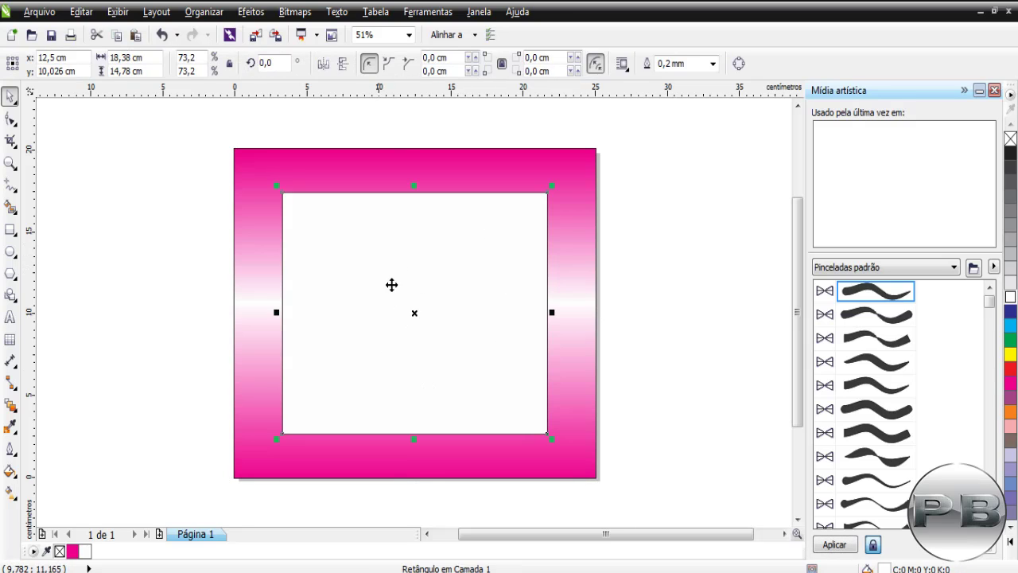
right_click(434, 256)
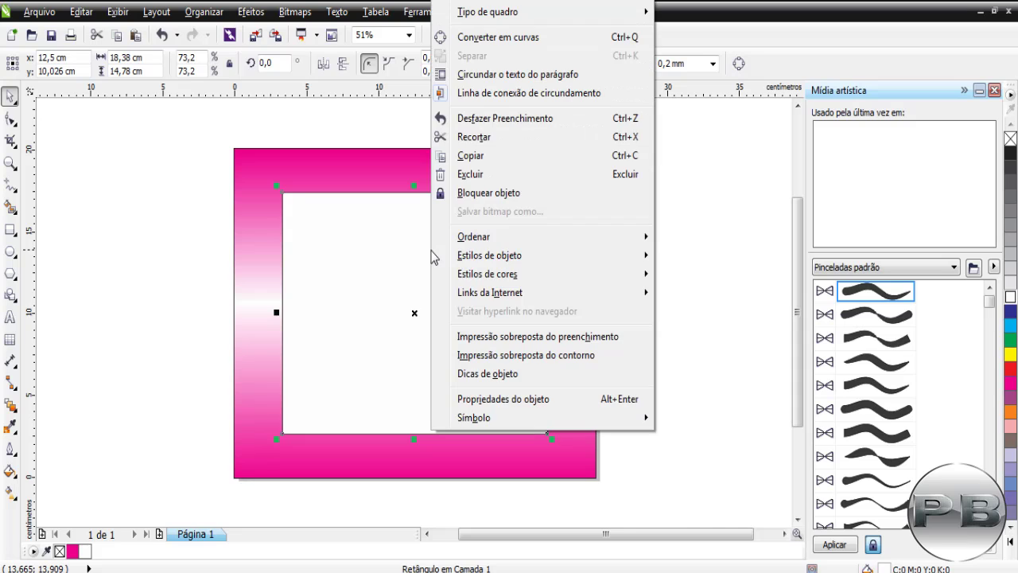
left_click(494, 37)
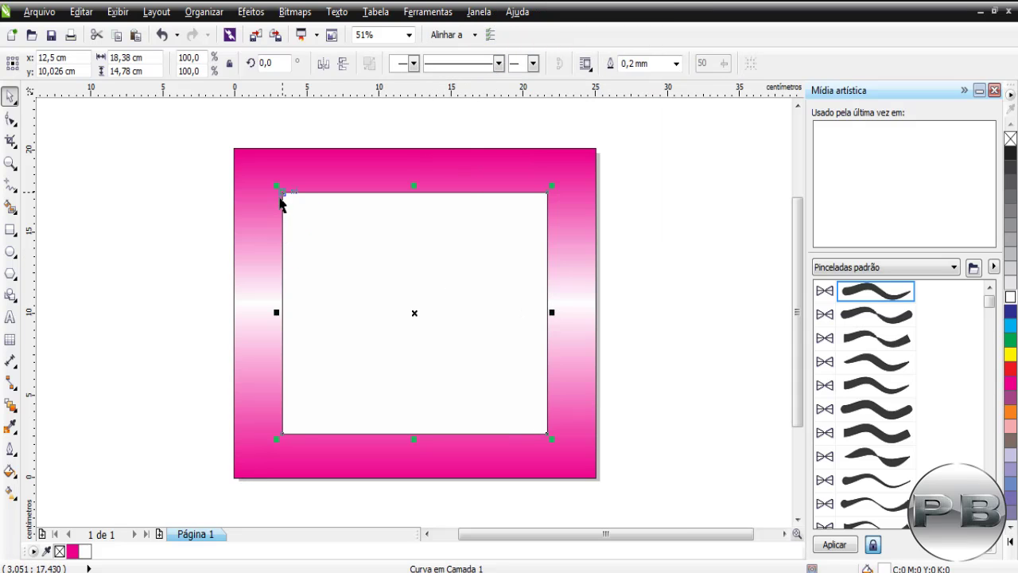
- Convert all four sides of the white shape from lines to curves with the Shape tool, working through its corner nodes
left_click(10, 119)
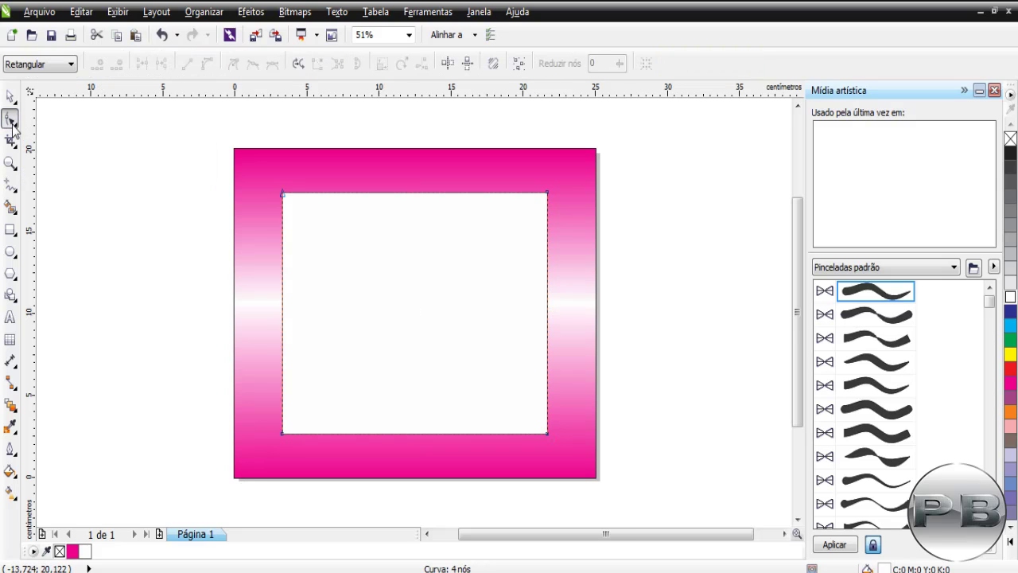
right_click(283, 198)
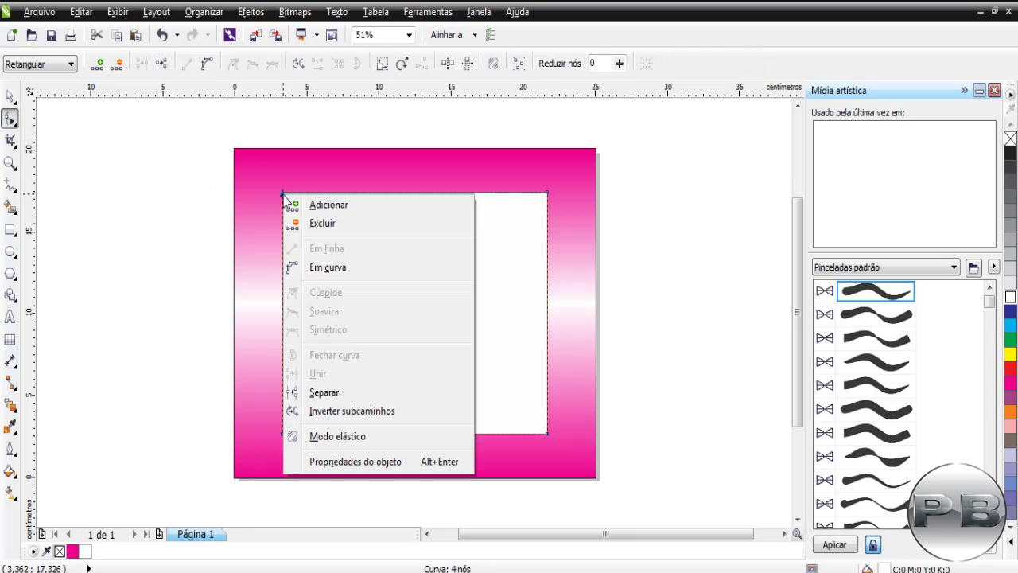
left_click(306, 268)
left_click(283, 434)
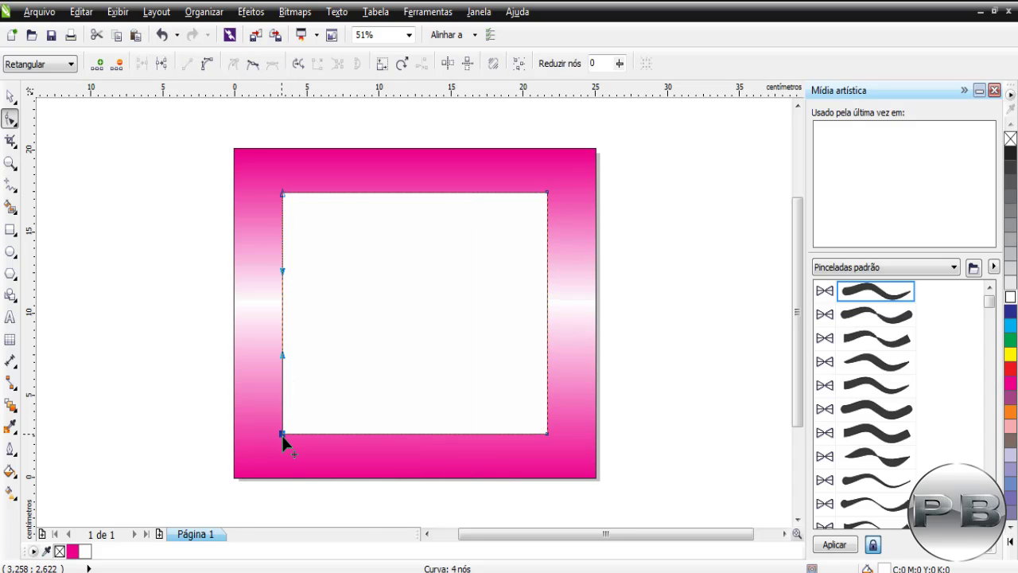
right_click(281, 434)
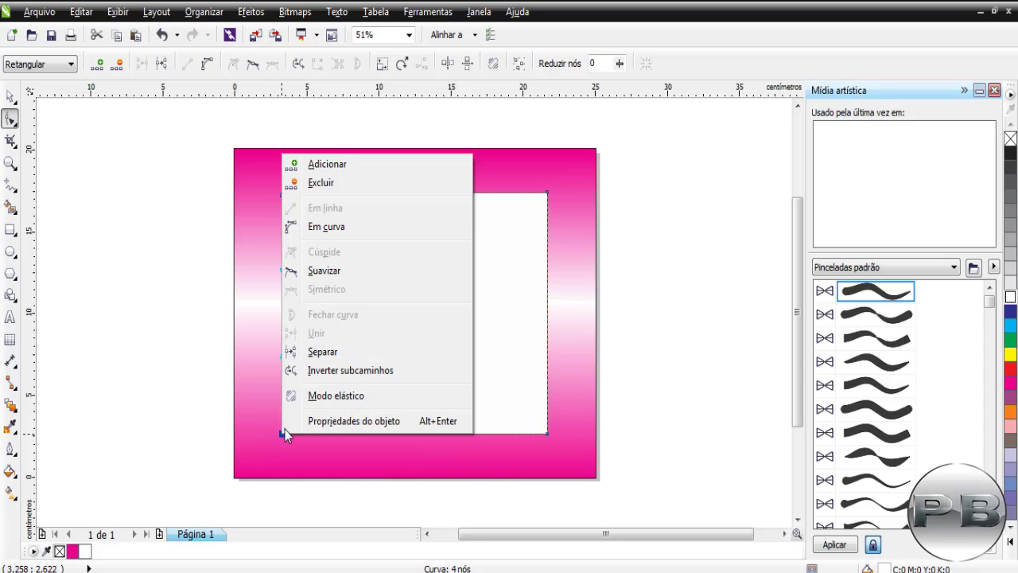
left_click(325, 228)
left_click(546, 434)
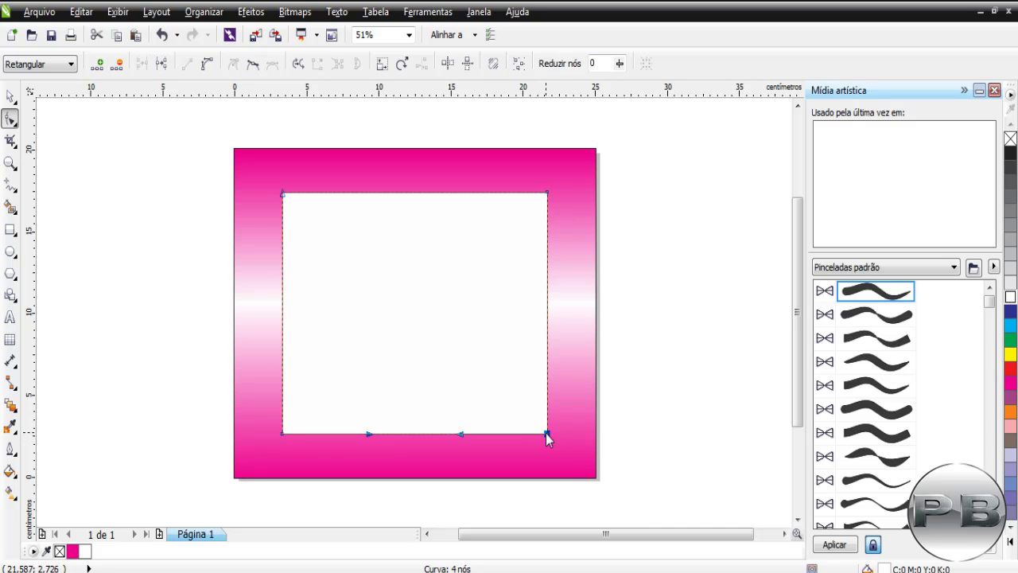
right_click(545, 434)
left_click(581, 227)
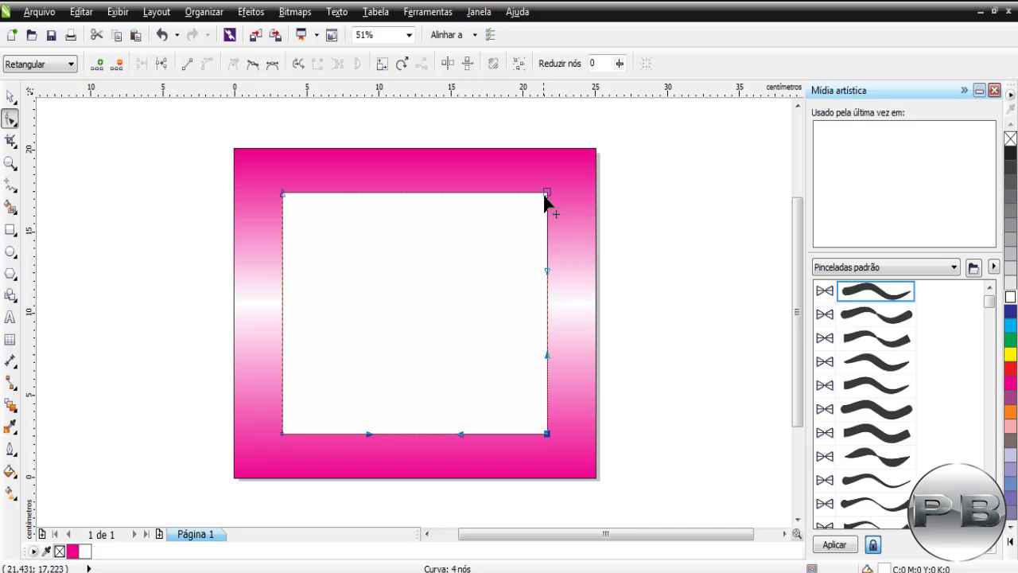
left_click(546, 195)
right_click(548, 199)
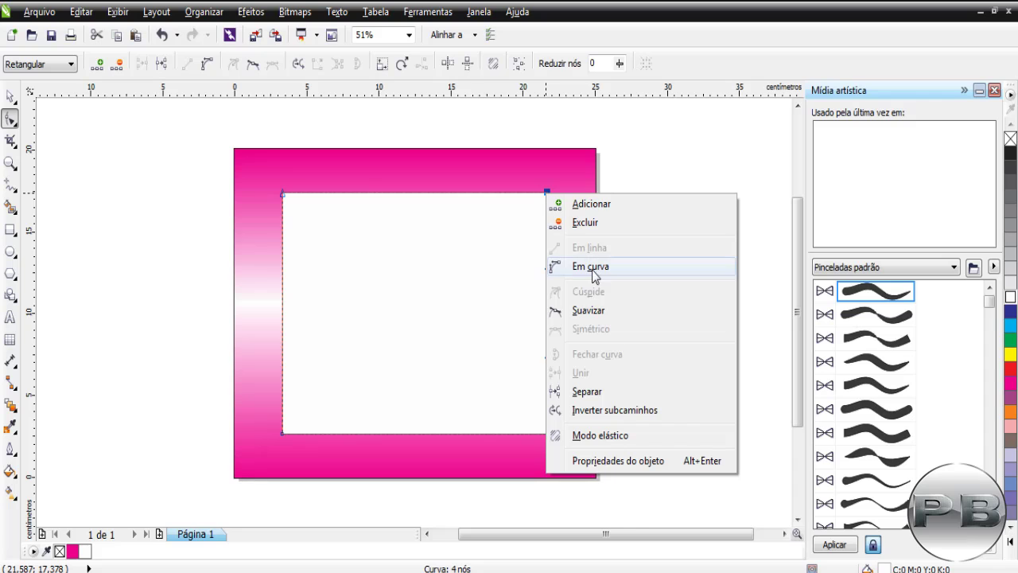
left_click(595, 269)
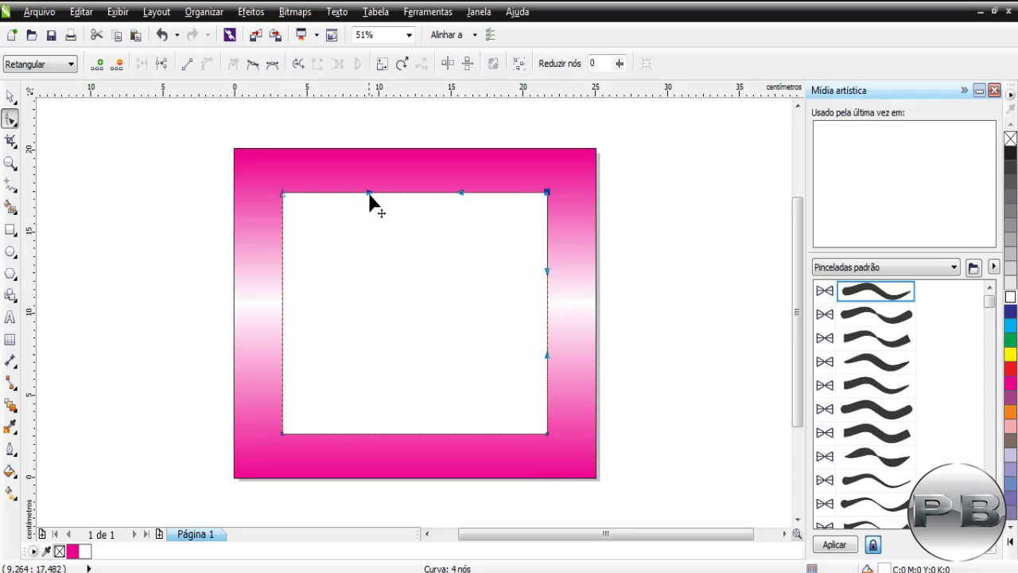
- Bend the white shape's top, right and bottom sides slightly inward and its left side outward using the curve handles, and deselect it
left_click_drag(368, 193, 371, 203)
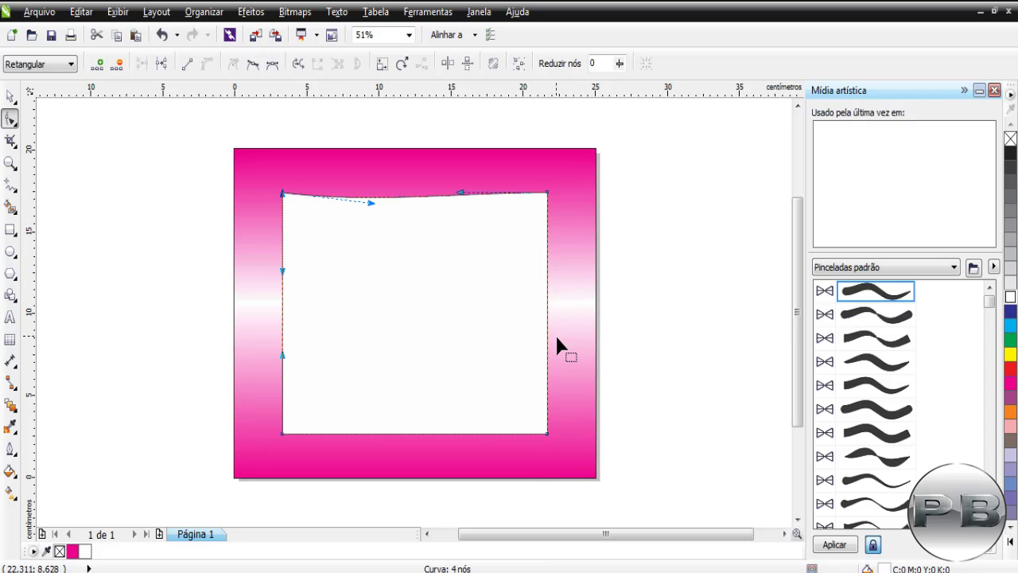
left_click(547, 434)
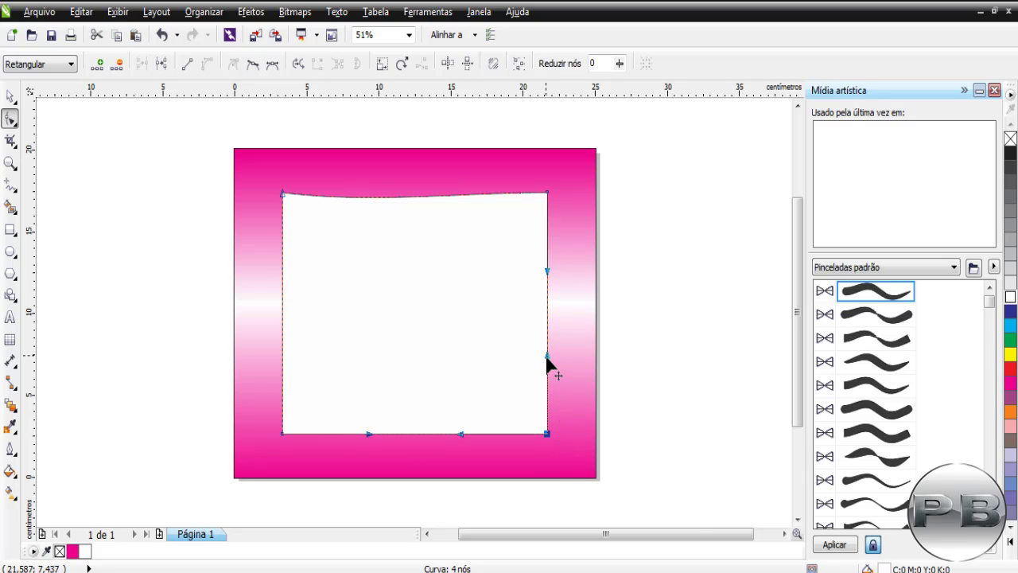
left_click_drag(547, 356, 540, 357)
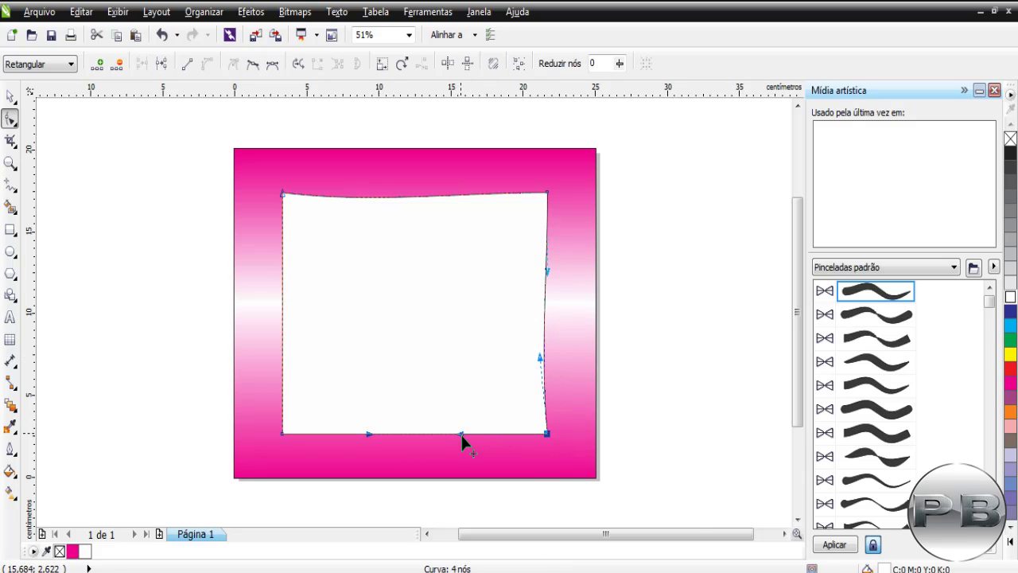
left_click_drag(462, 436, 420, 430)
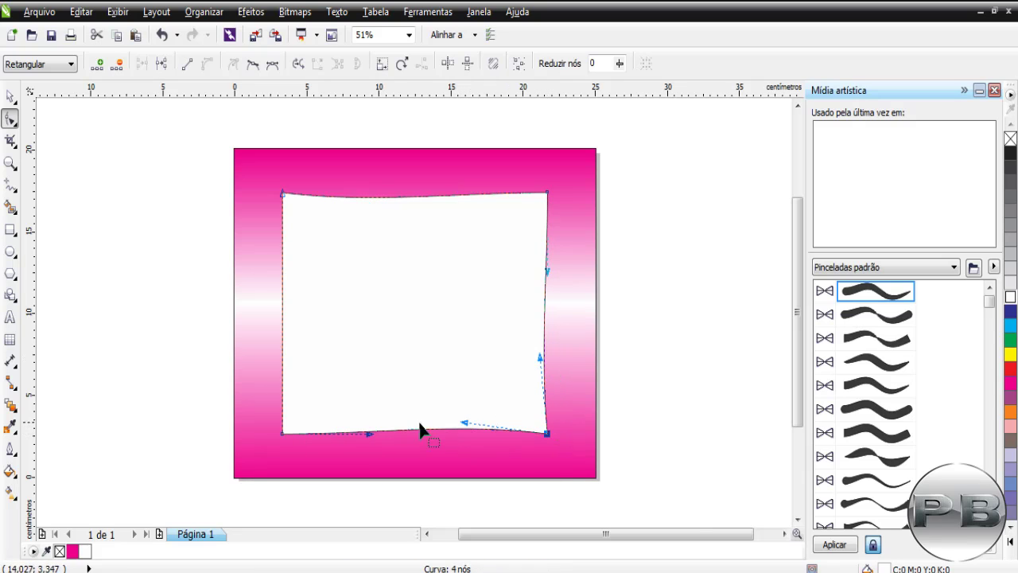
left_click(283, 434)
left_click_drag(283, 357, 258, 354)
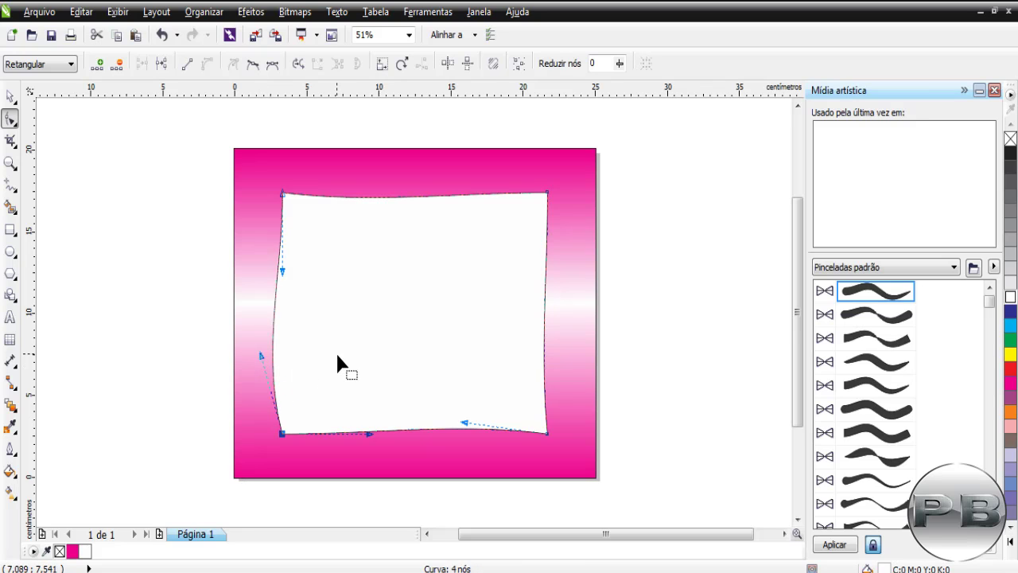
left_click(9, 96)
left_click(109, 173)
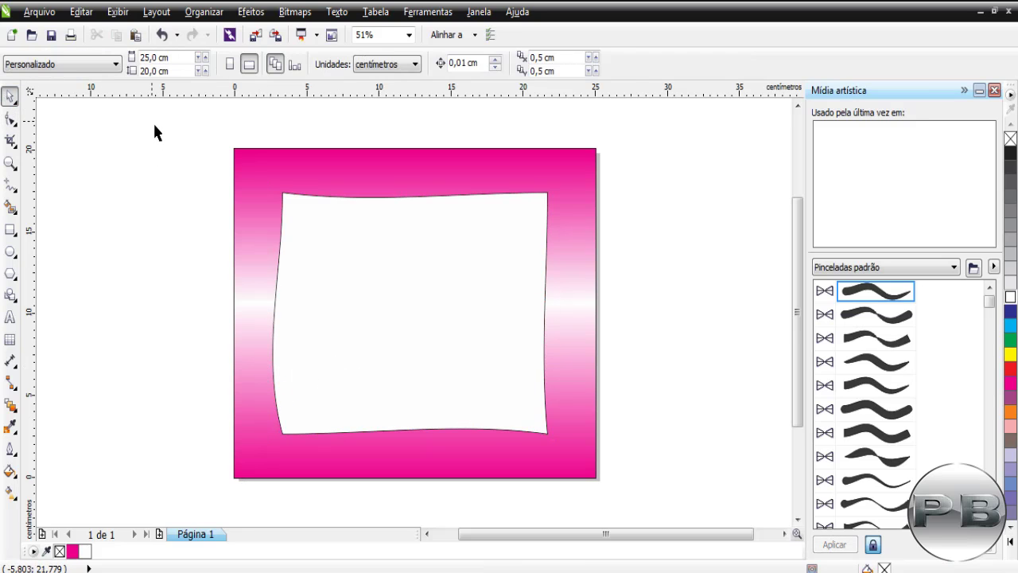
- Remove the outlines from both the gradient background and the wavy white panel, and deselect them
left_click_drag(154, 124, 654, 517)
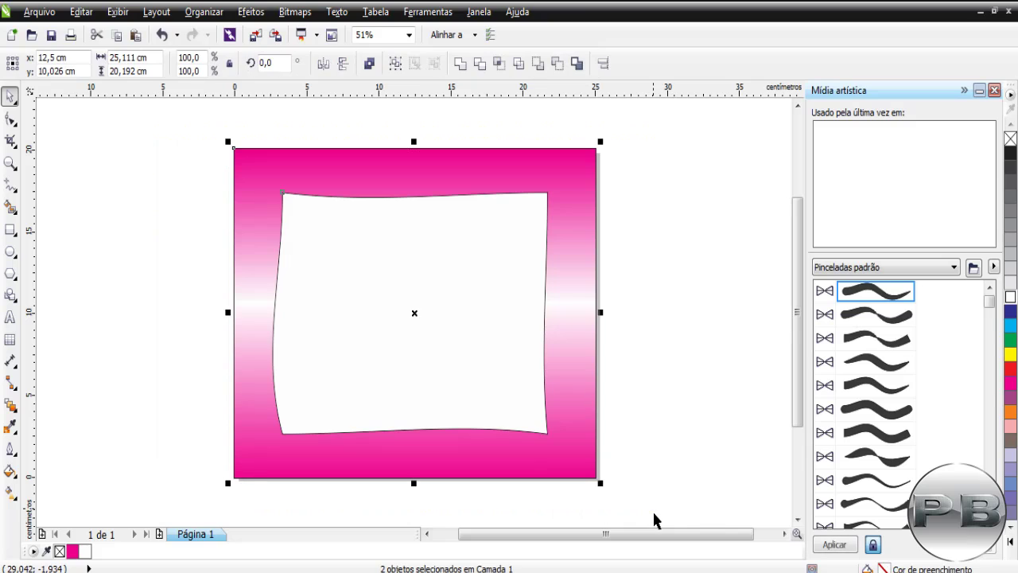
right_click(1010, 139)
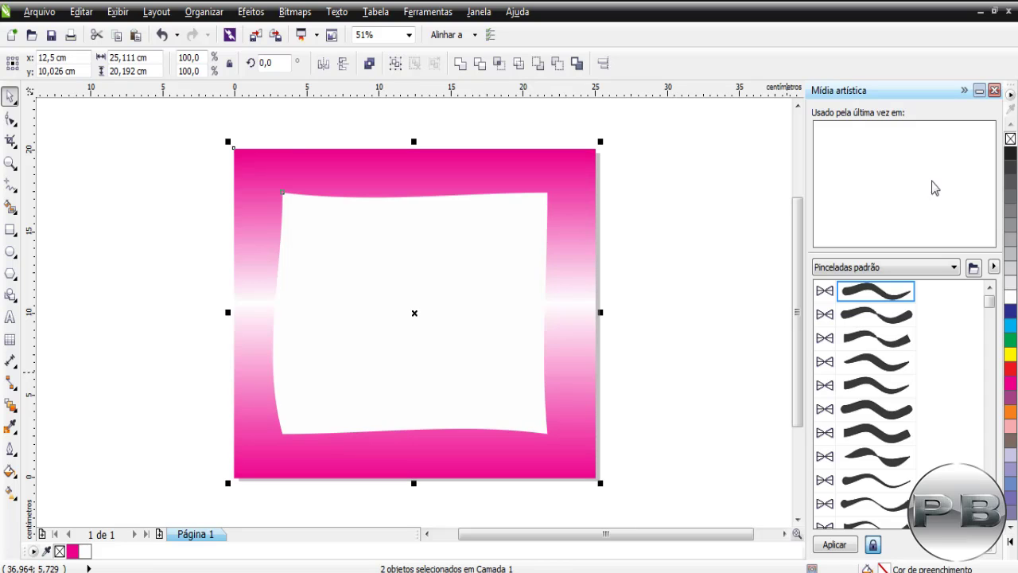
left_click(132, 322)
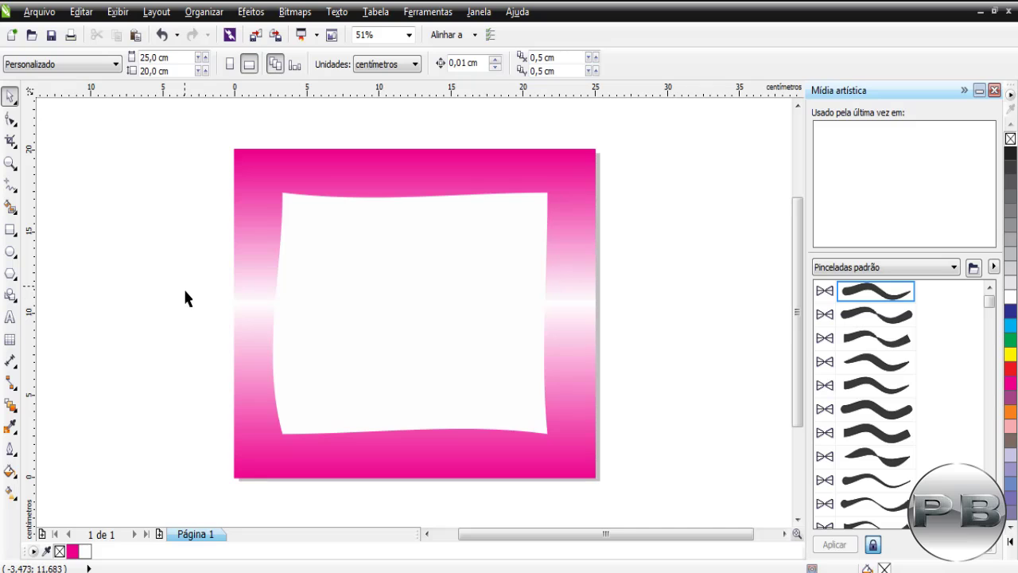
- Import the TUTOR image from the desktop and place it about 29.1 by 18.2 cm over the page's left part
left_click(39, 11)
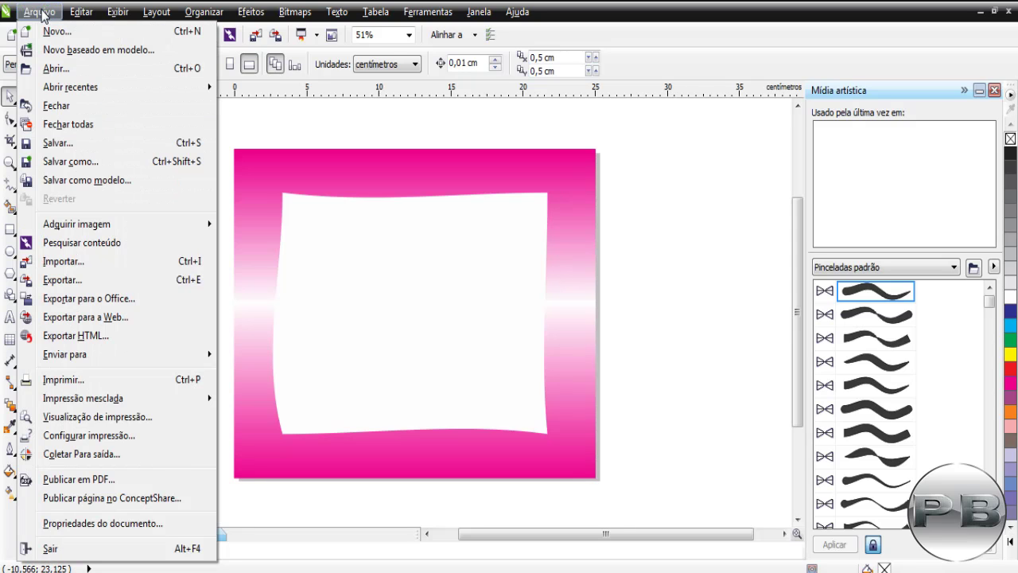
left_click(64, 262)
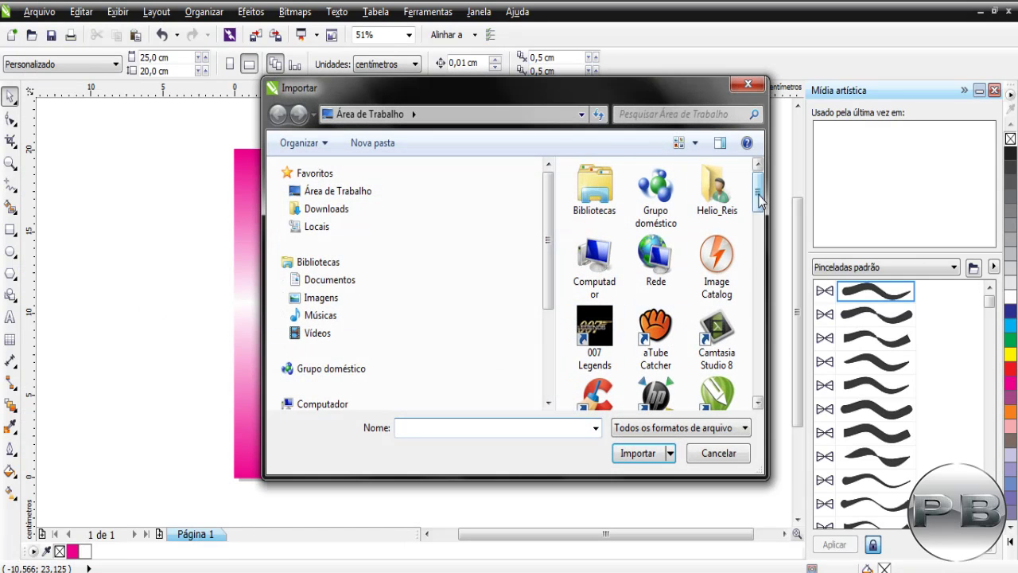
left_click_drag(759, 201, 761, 391)
left_click(716, 342)
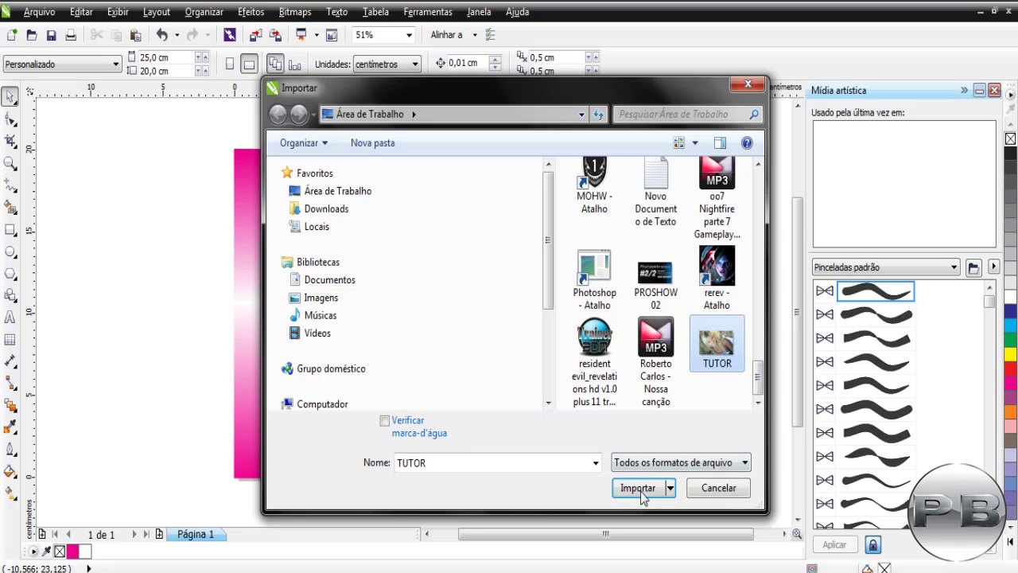
left_click(640, 488)
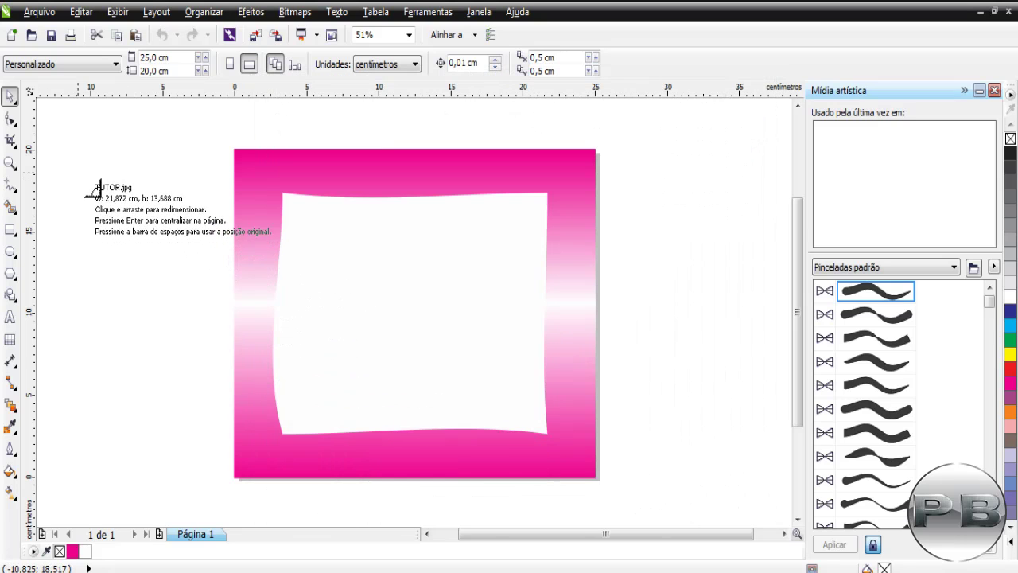
left_click_drag(78, 173, 491, 497)
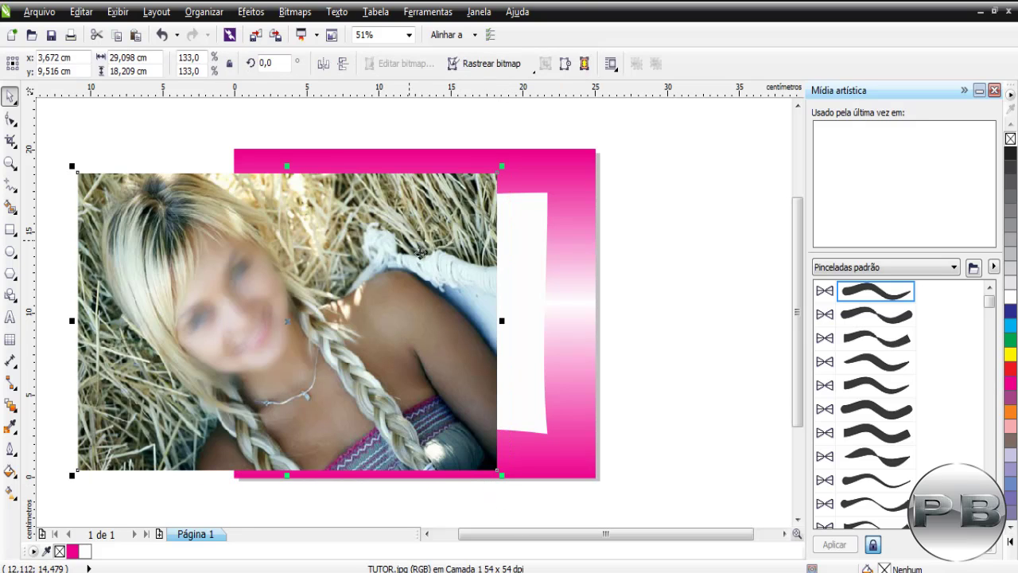
left_click_drag(420, 254, 382, 253)
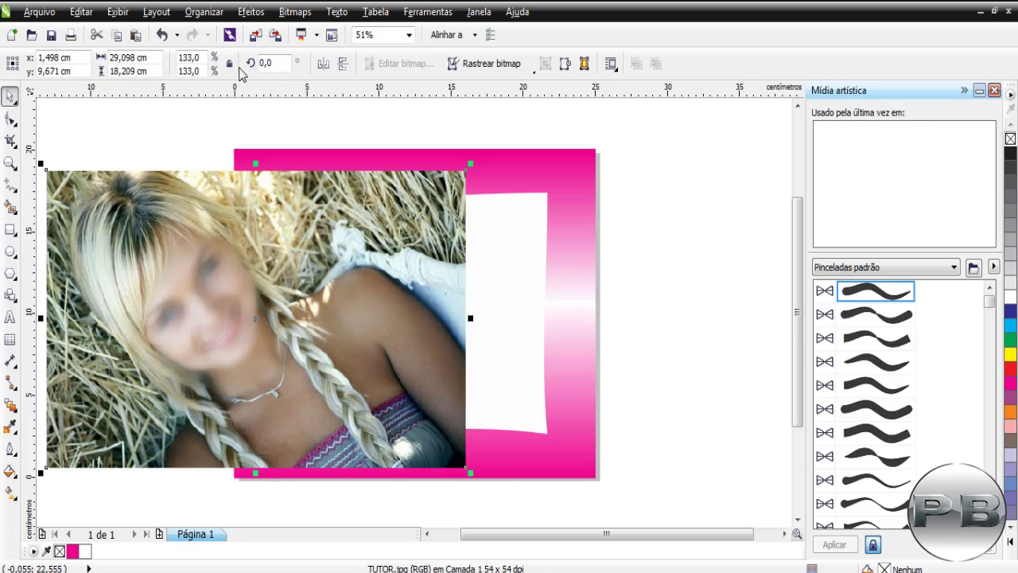
- PowerClip the photo inside the wavy white panel
left_click(251, 13)
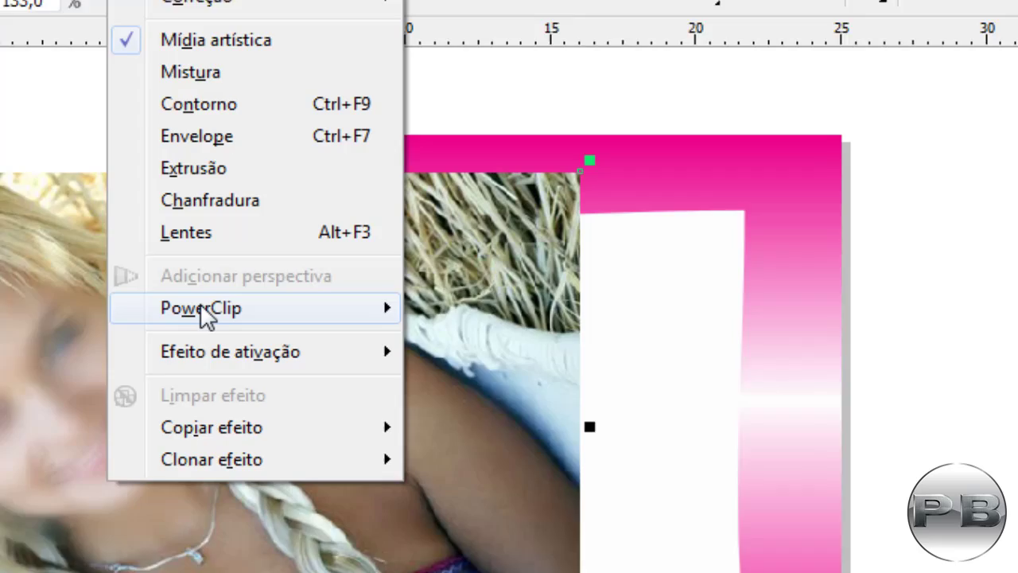
mouse_move(279, 250)
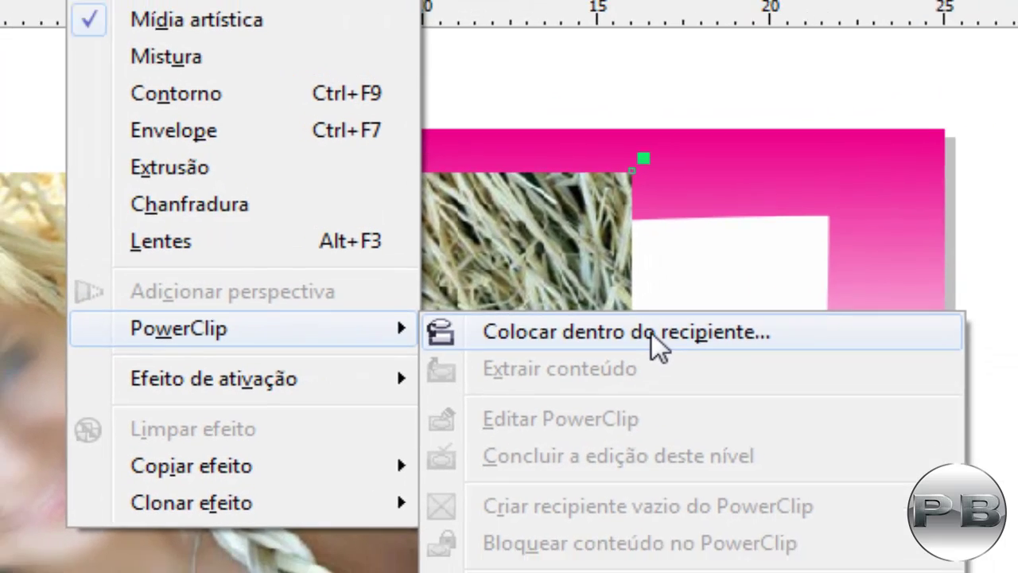
left_click(651, 334)
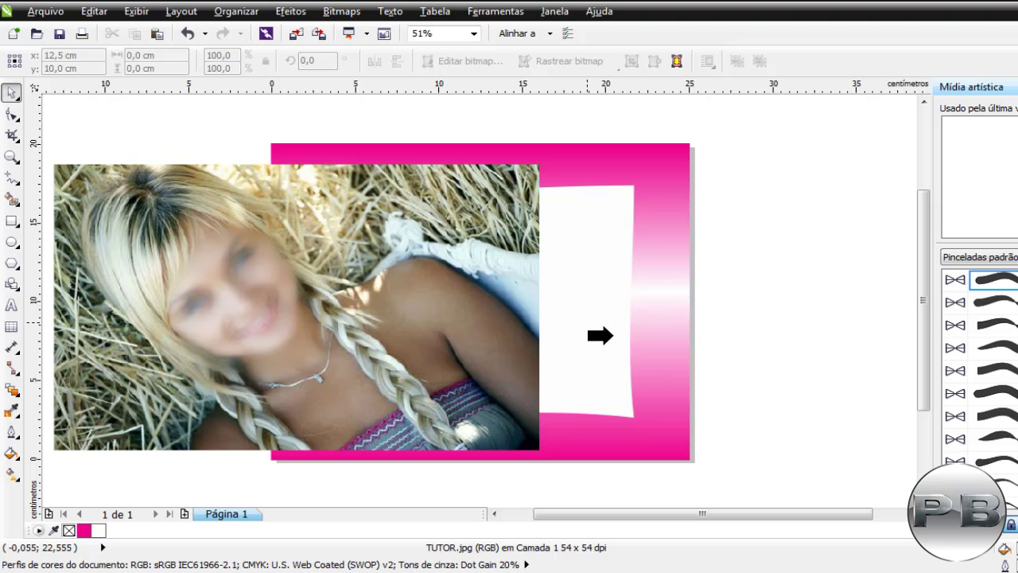
left_click(602, 288)
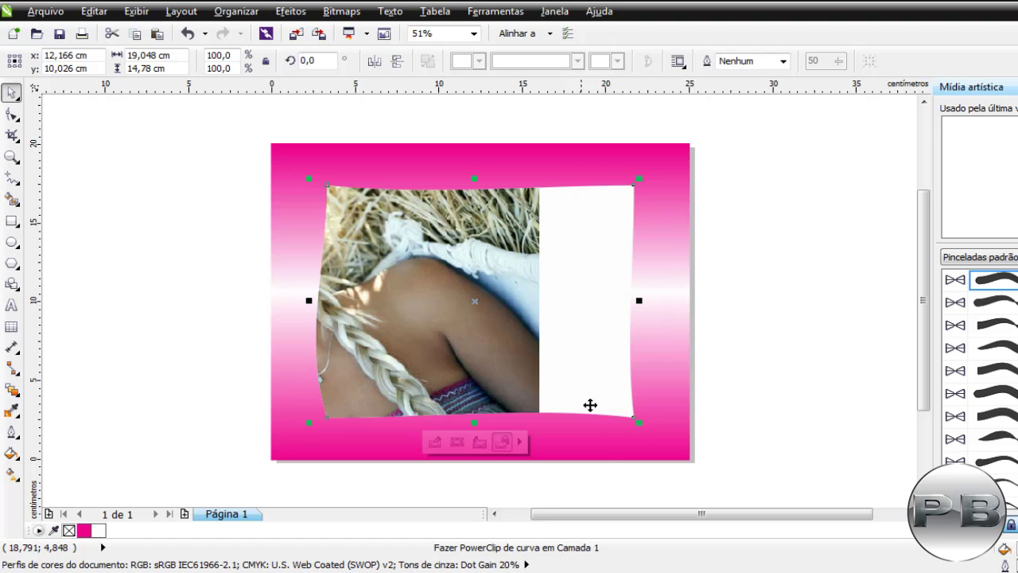
- Open the PowerClip content for editing and reposition the photo so it covers the whole panel outline
right_click(464, 246)
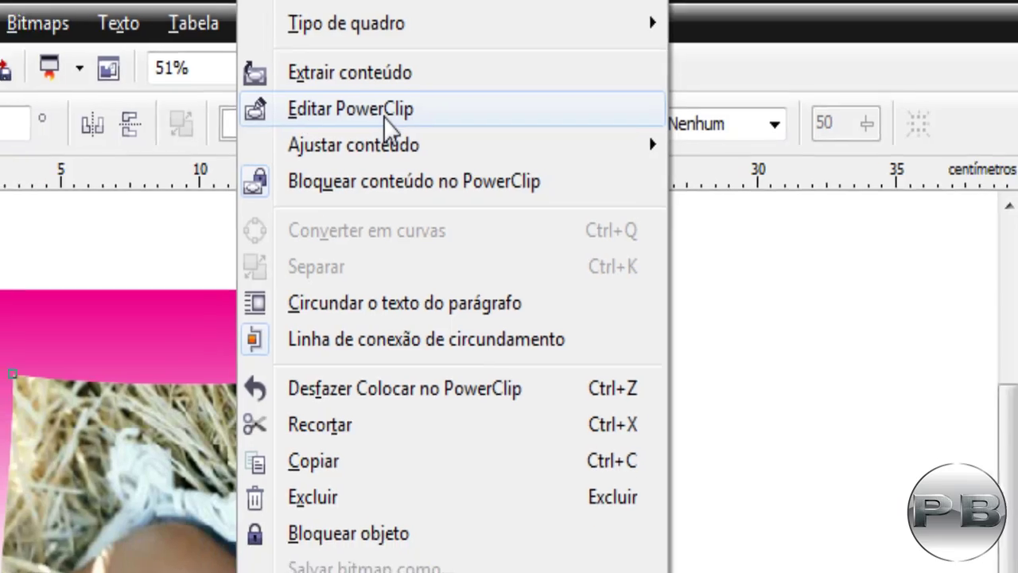
left_click(374, 121)
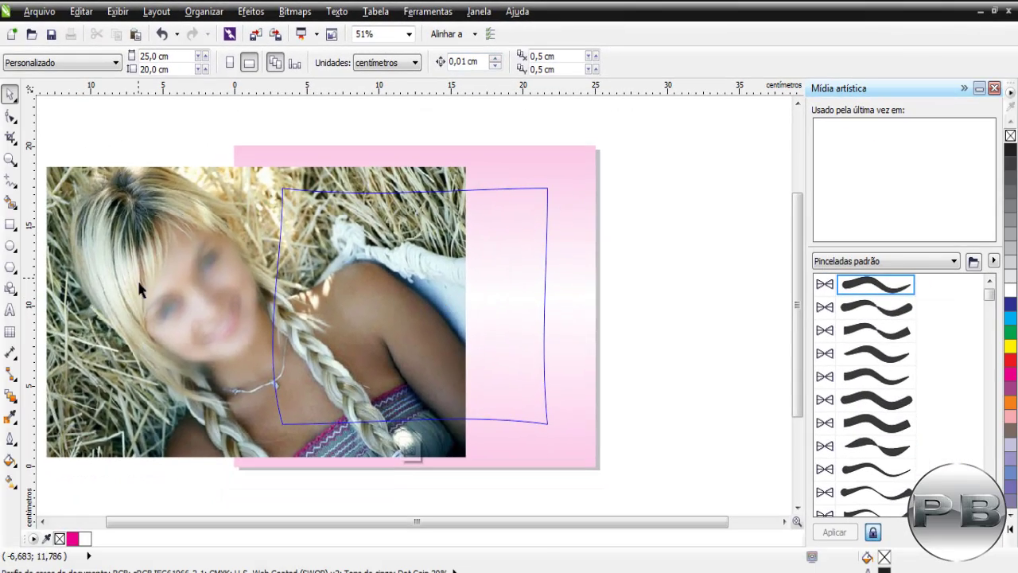
left_click_drag(138, 283, 438, 320)
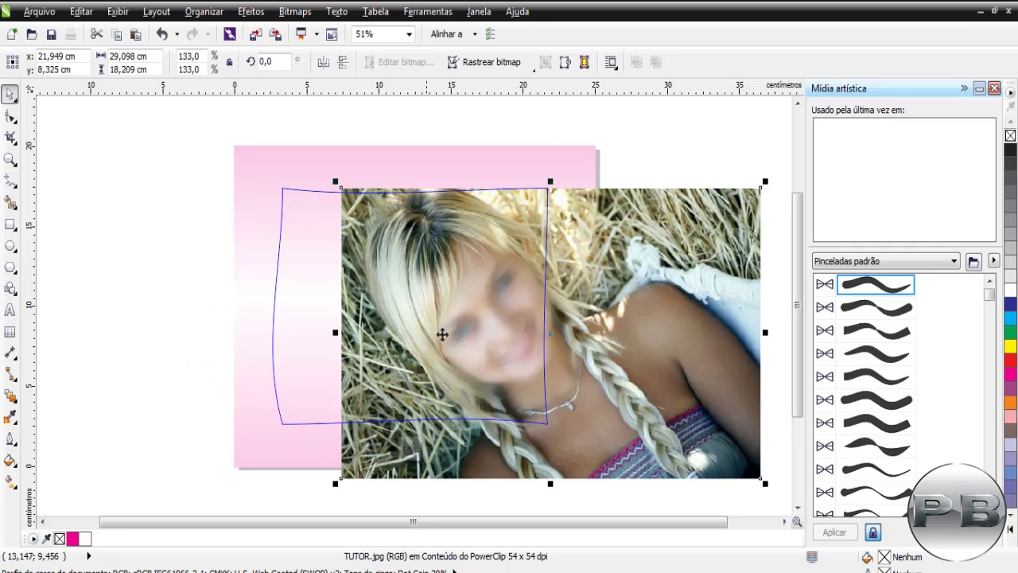
left_click_drag(489, 358, 291, 327)
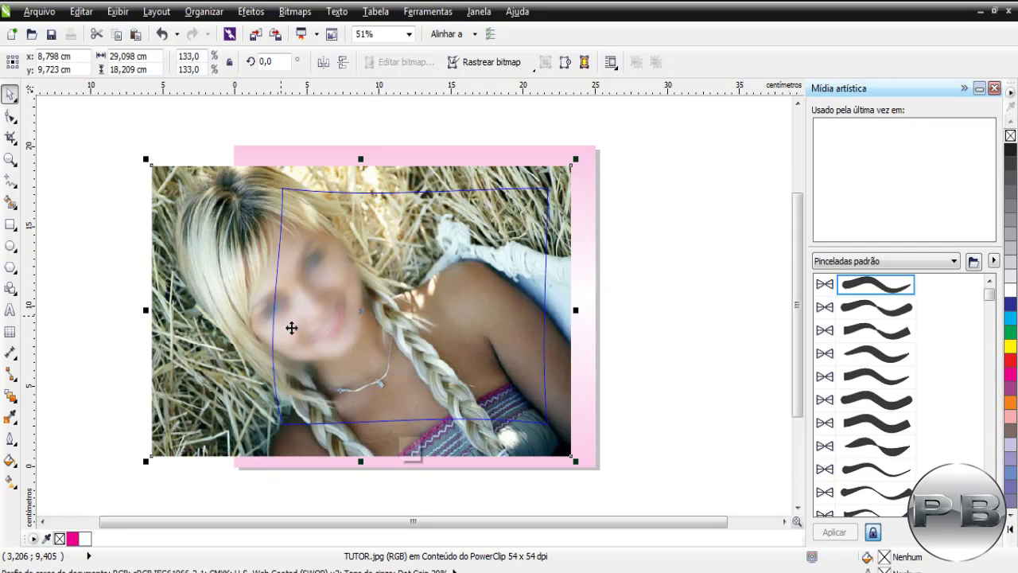
left_click_drag(276, 403, 311, 403)
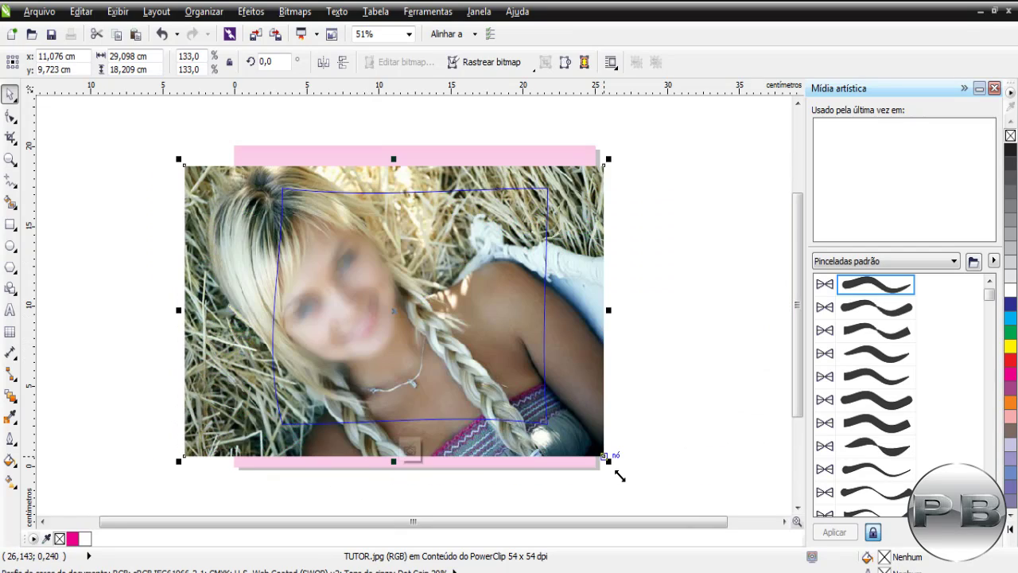
- Resize the photo to about 22 by 15.5 cm and centre it over the panel outline
left_click_drag(613, 470, 533, 414)
left_click_drag(336, 284, 391, 304)
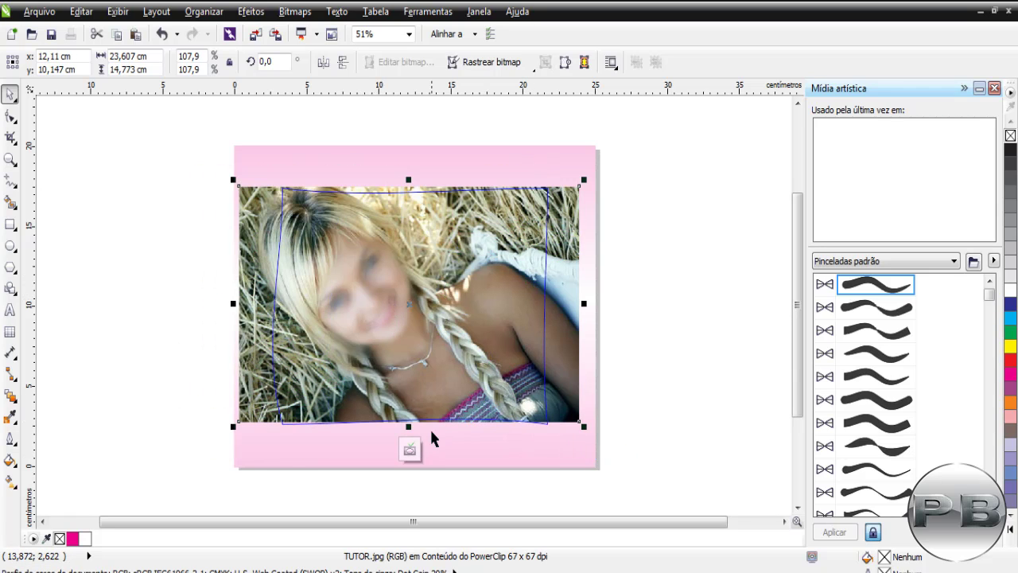
left_click_drag(384, 363, 389, 362)
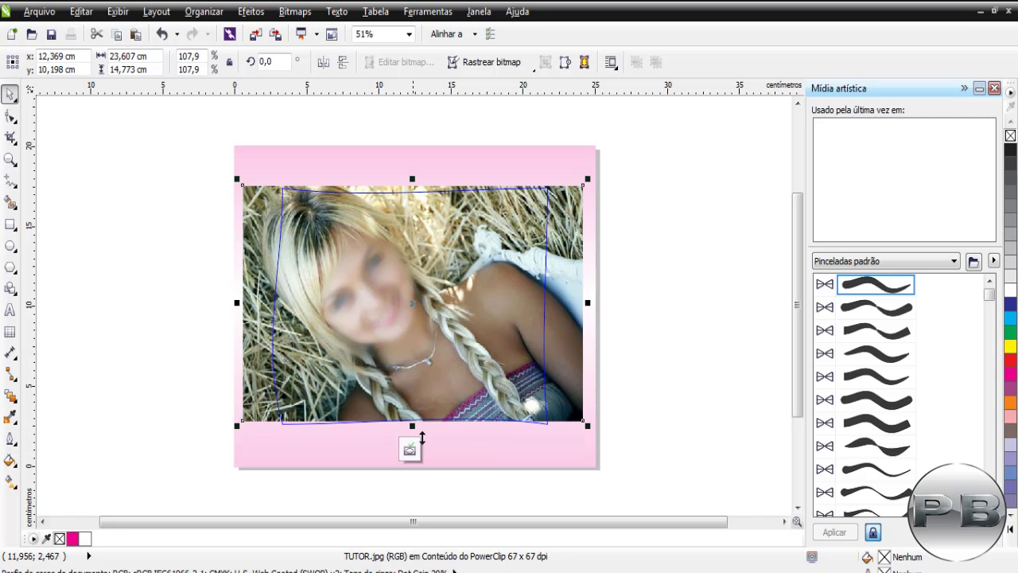
left_click_drag(422, 439, 423, 450)
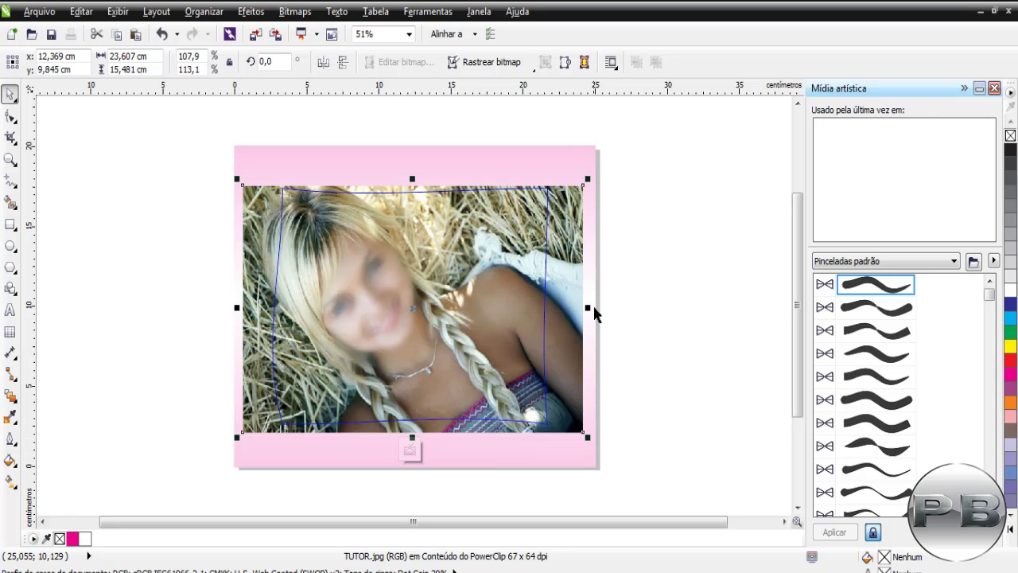
left_click_drag(593, 308, 564, 309)
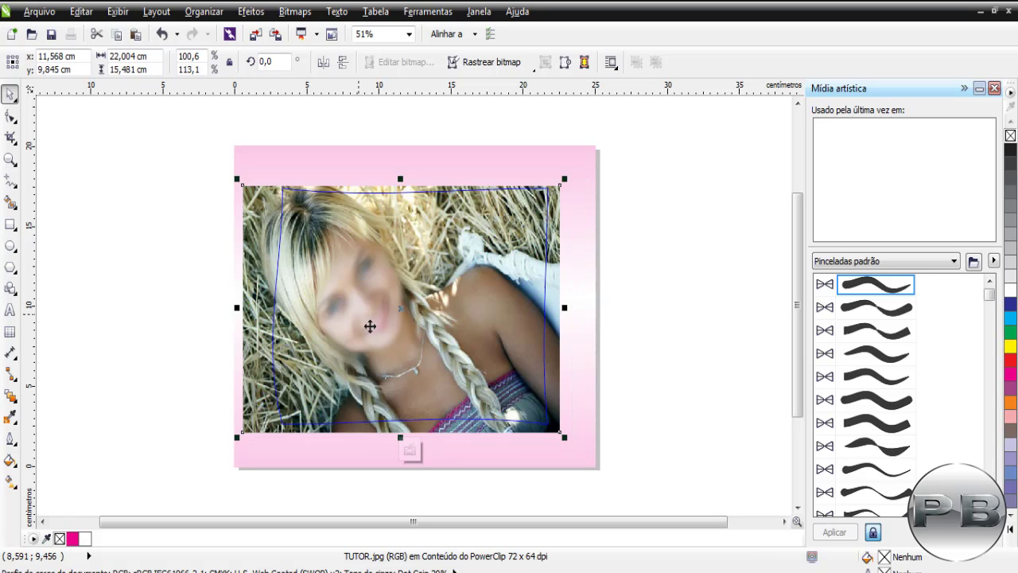
left_click_drag(388, 321, 397, 322)
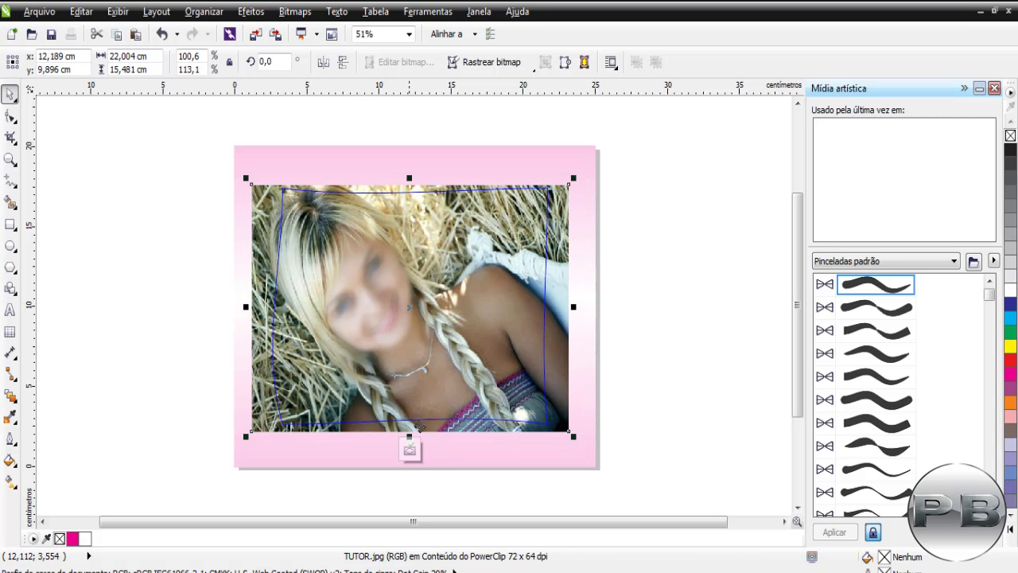
- Finish editing the PowerClip level and deselect the framed photo
right_click(465, 278)
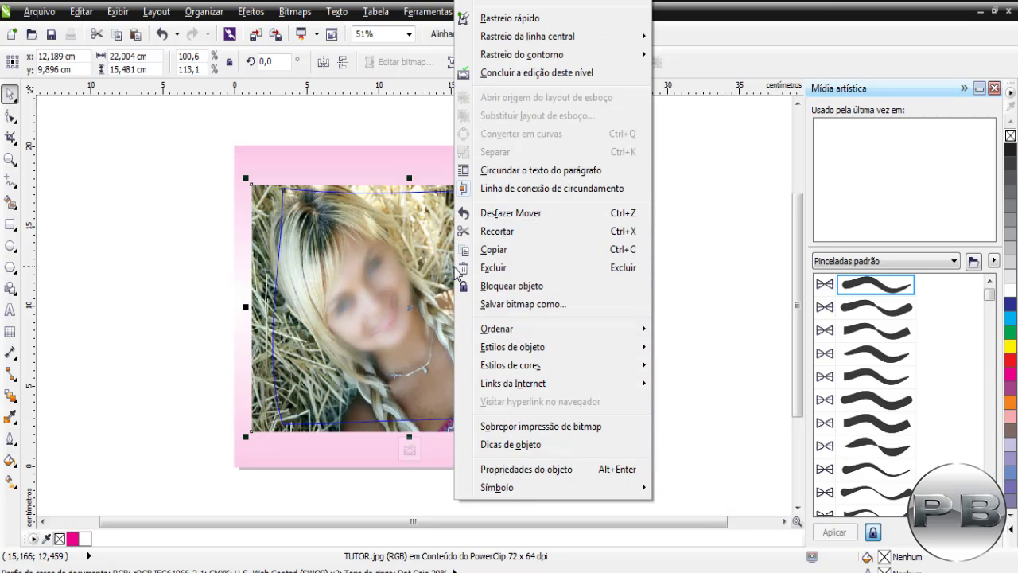
left_click(549, 76)
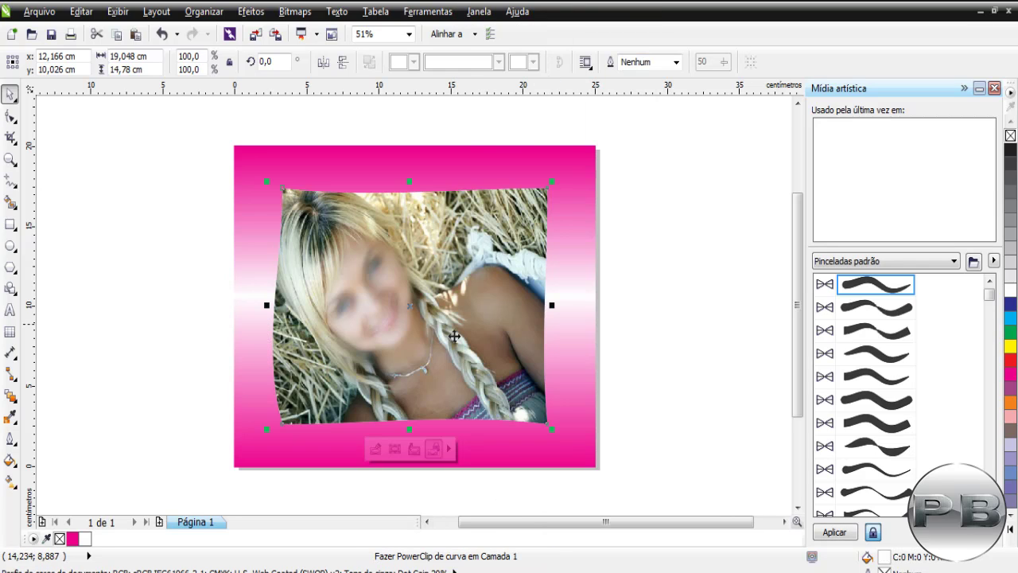
left_click(636, 321)
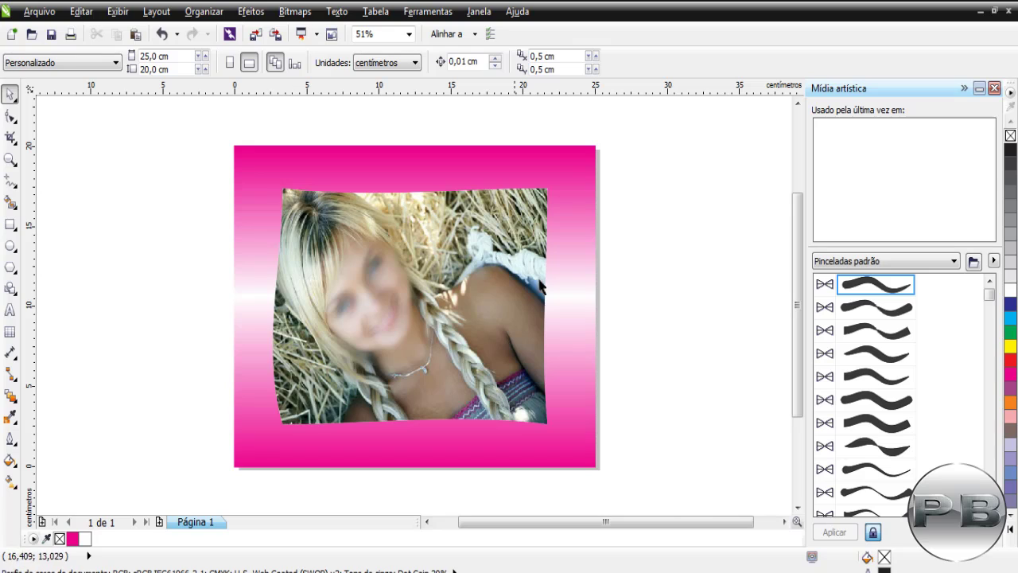
left_click(11, 182)
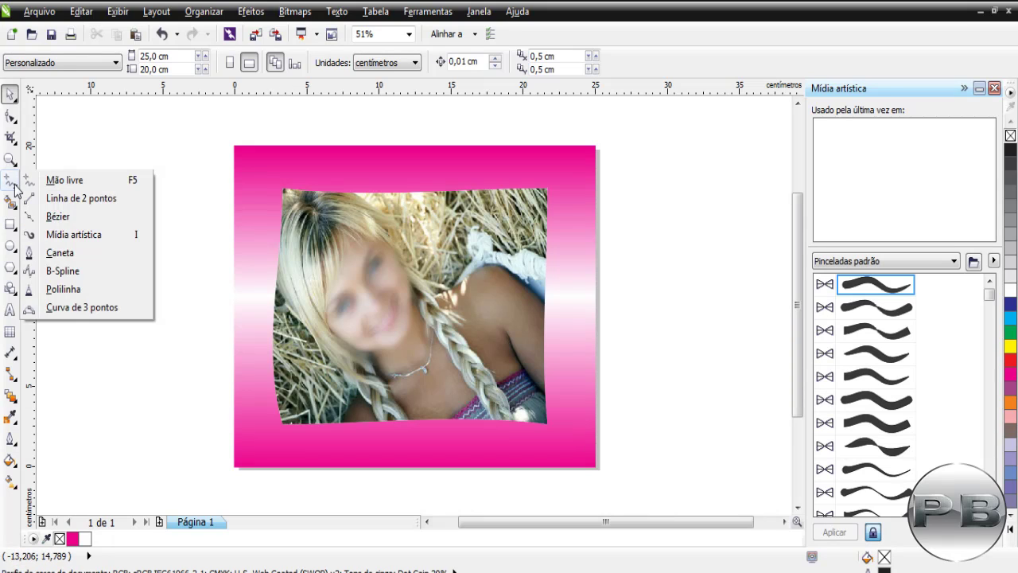
left_click(11, 202)
left_click(11, 181)
left_click_drag(993, 299, 1001, 413)
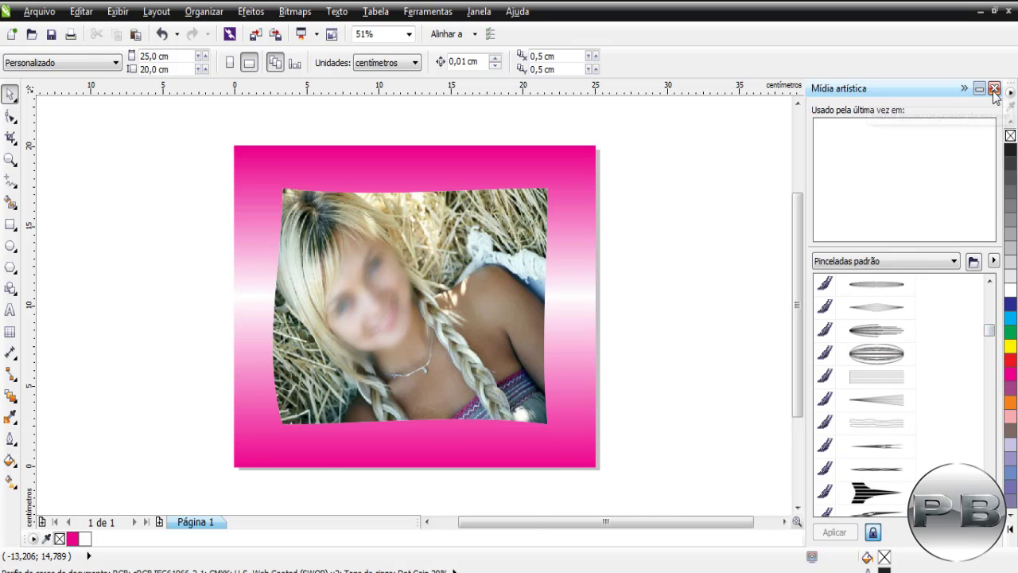
- Close the Artistic Media docker and reopen it
left_click(994, 88)
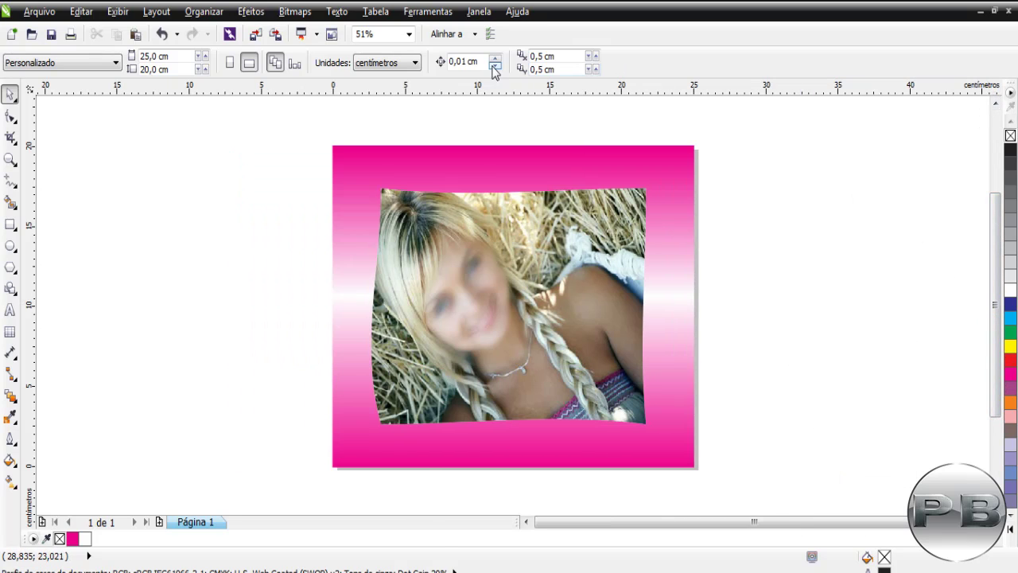
left_click(478, 11)
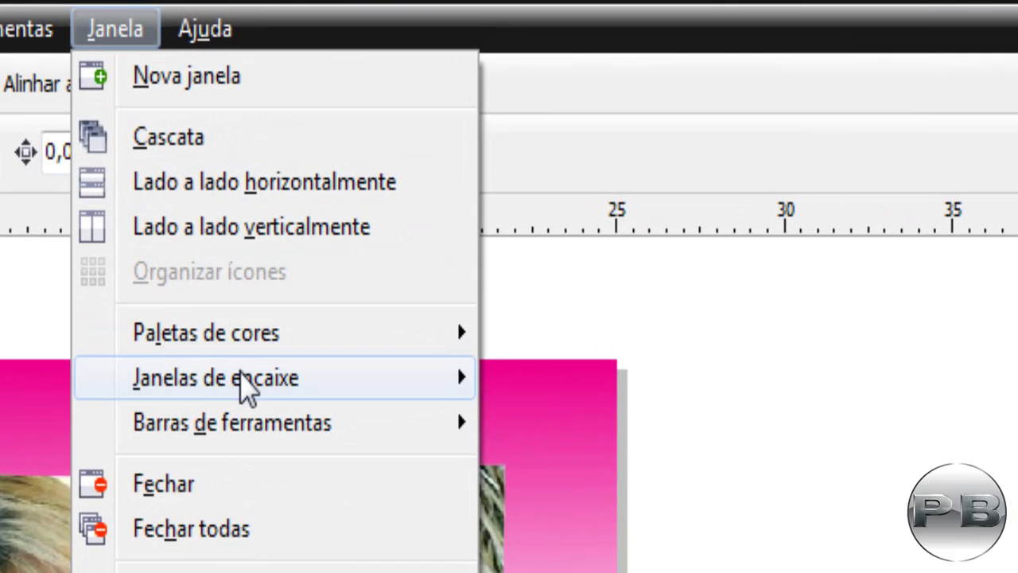
mouse_move(245, 387)
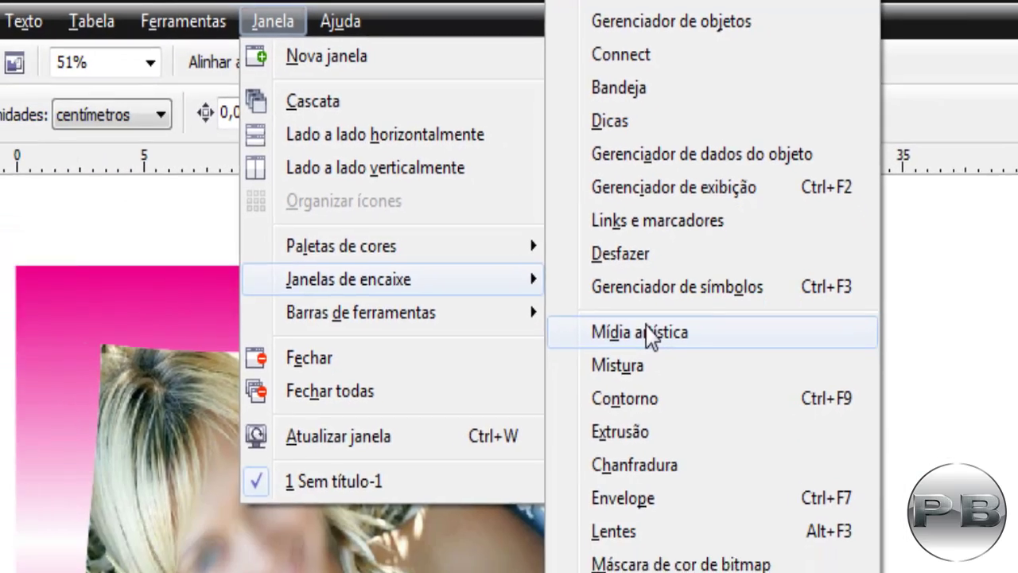
left_click(621, 432)
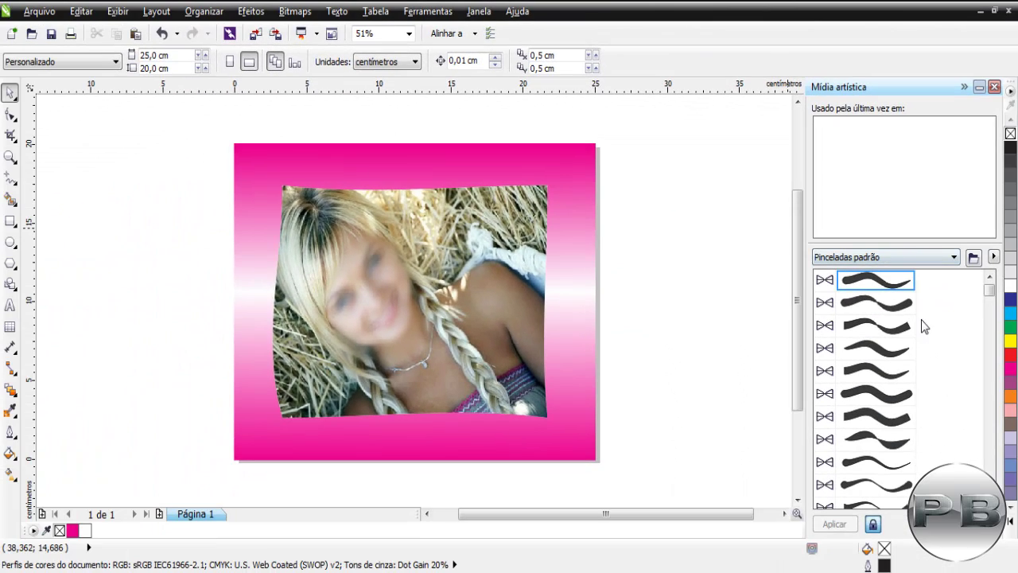
- Draw a horizontal freehand line about 3.5 cm long above the photo's upper-left corner and apply a thin curved artistic brush stroke to it
left_click(11, 180)
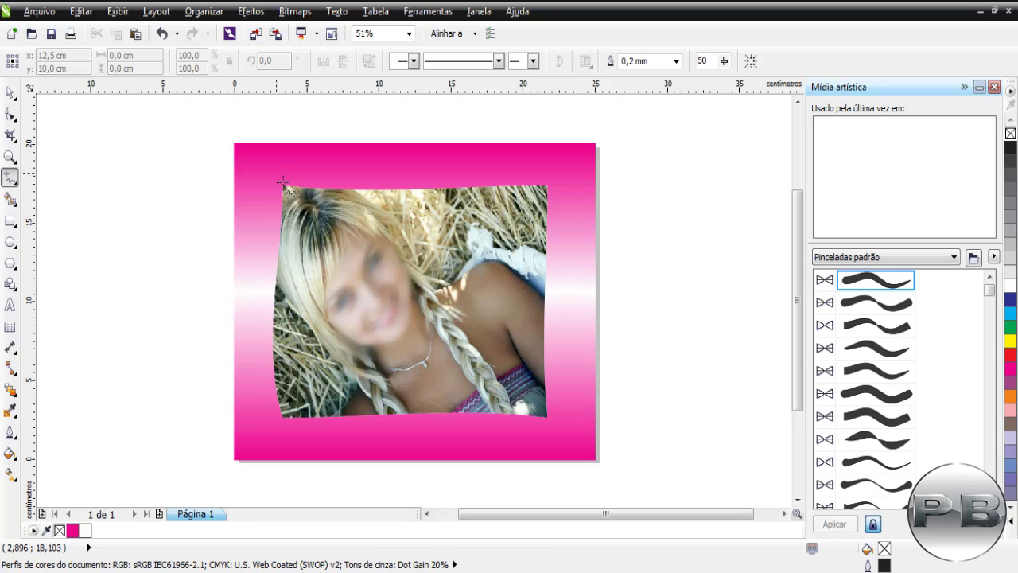
left_click_drag(278, 174, 328, 173)
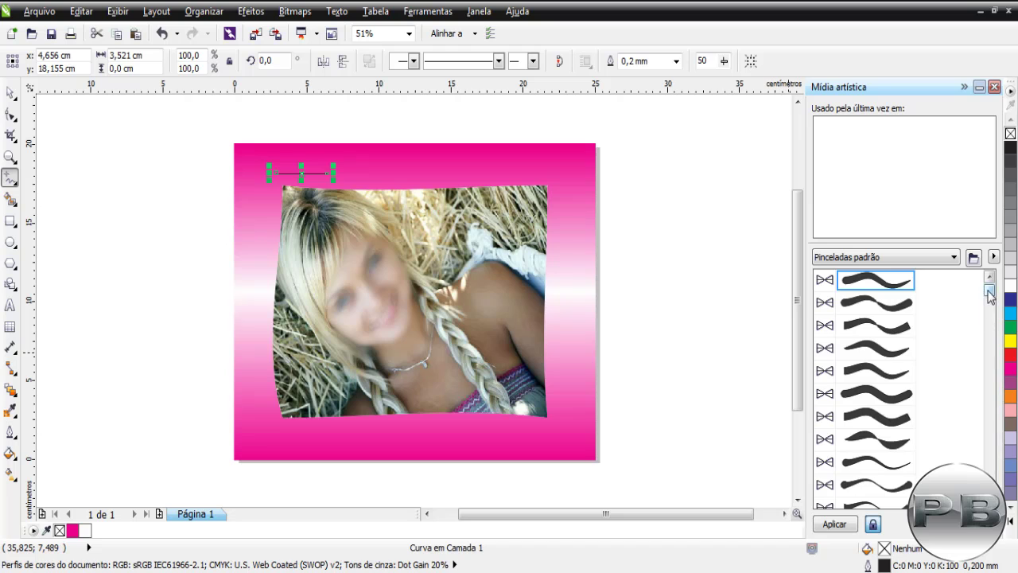
left_click_drag(989, 289, 994, 377)
left_click(898, 397)
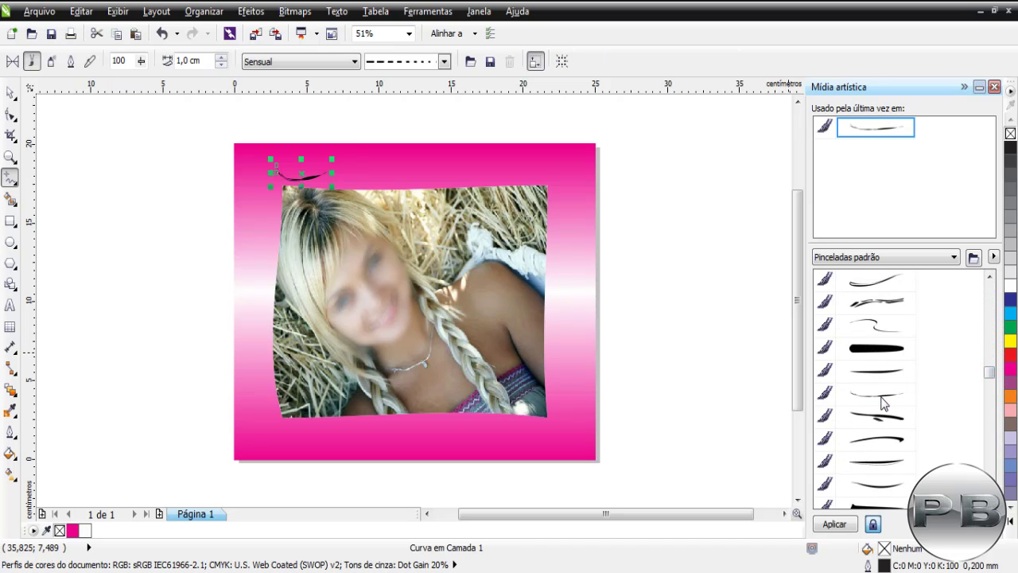
- Try the concentric scribble symbol brush and several food sprays on the short line above the photo
left_click_drag(994, 377, 991, 431)
left_click(879, 397)
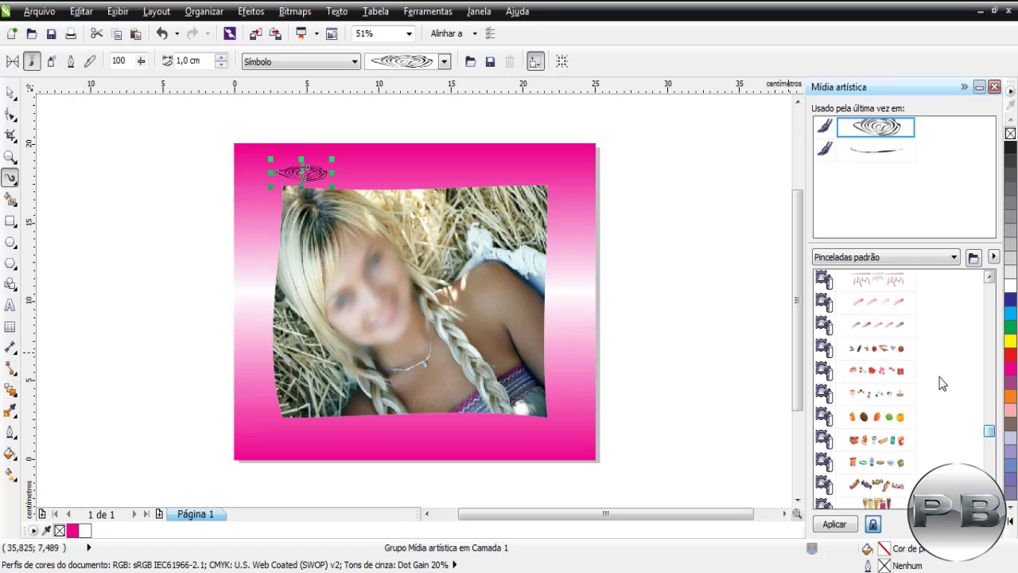
left_click(878, 348)
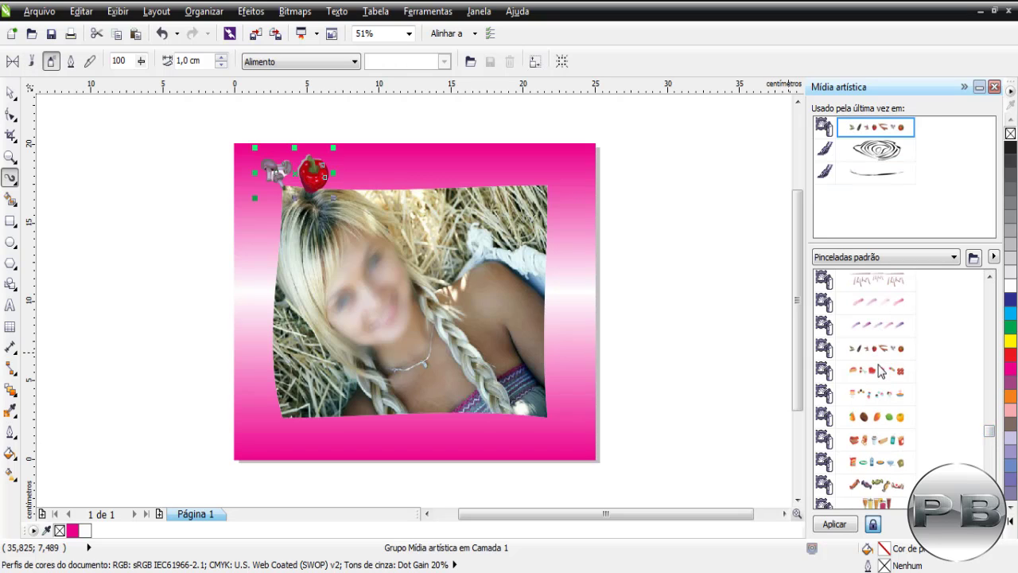
left_click(877, 372)
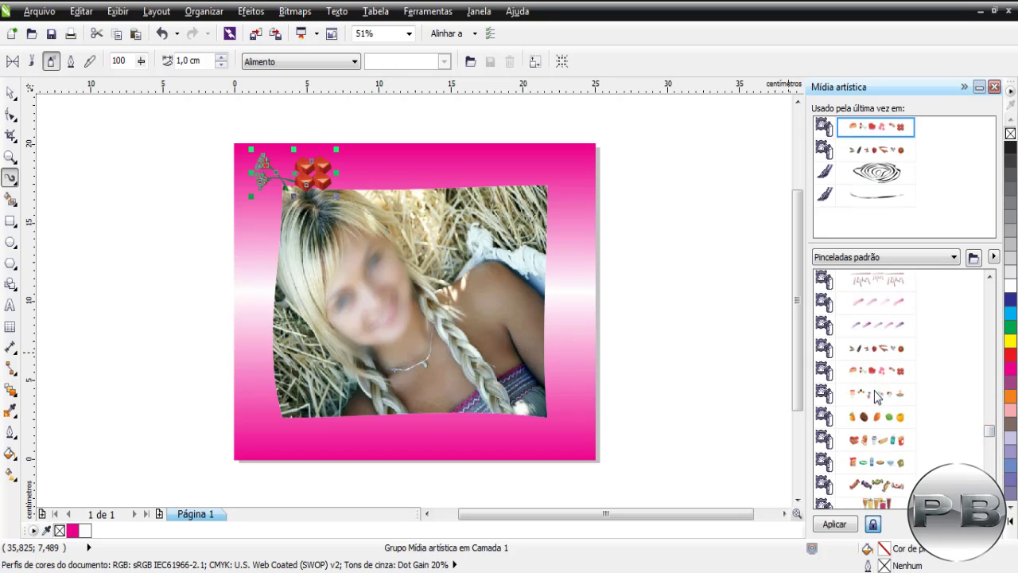
left_click(877, 395)
left_click(874, 425)
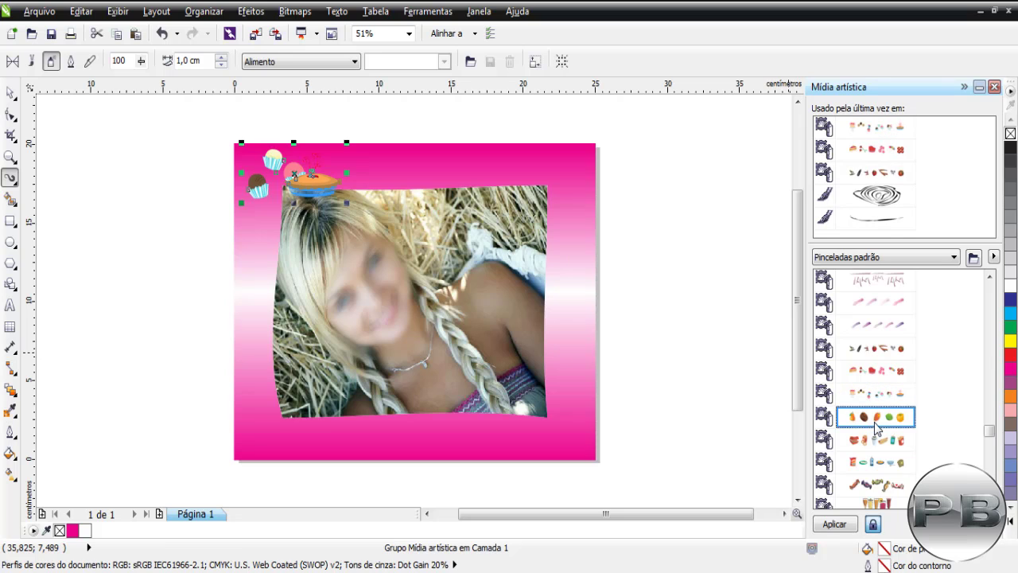
left_click(878, 440)
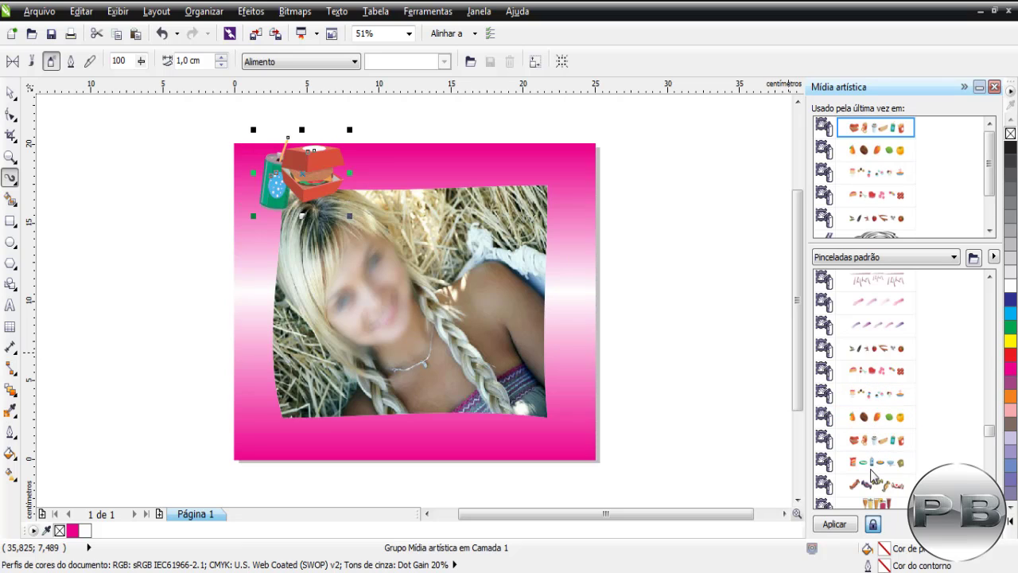
left_click(875, 462)
- Try the candy, brown stick, star and confetti sprays on the short line, and remove the line from the page
left_click_drag(990, 431, 991, 442)
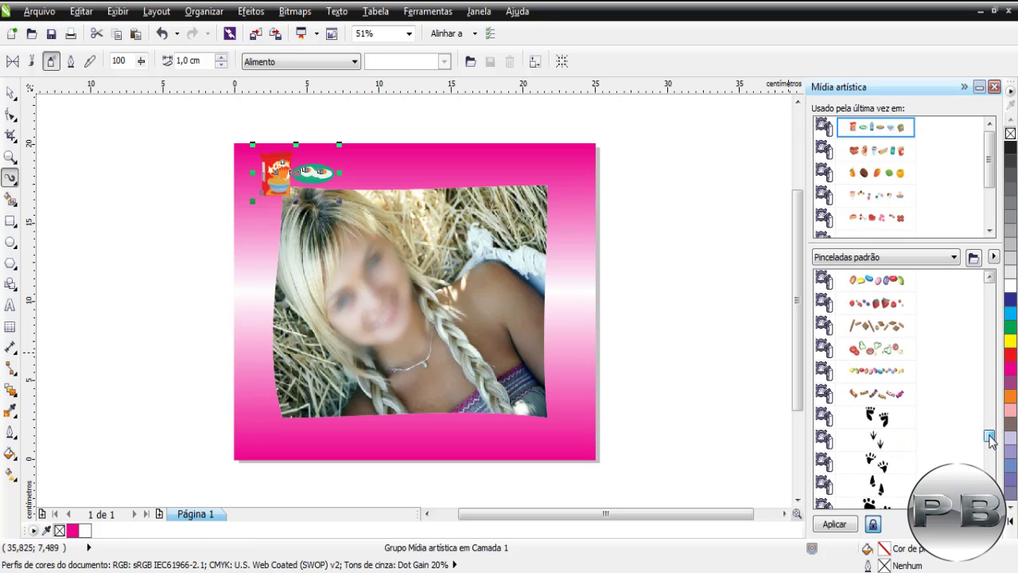
left_click(880, 352)
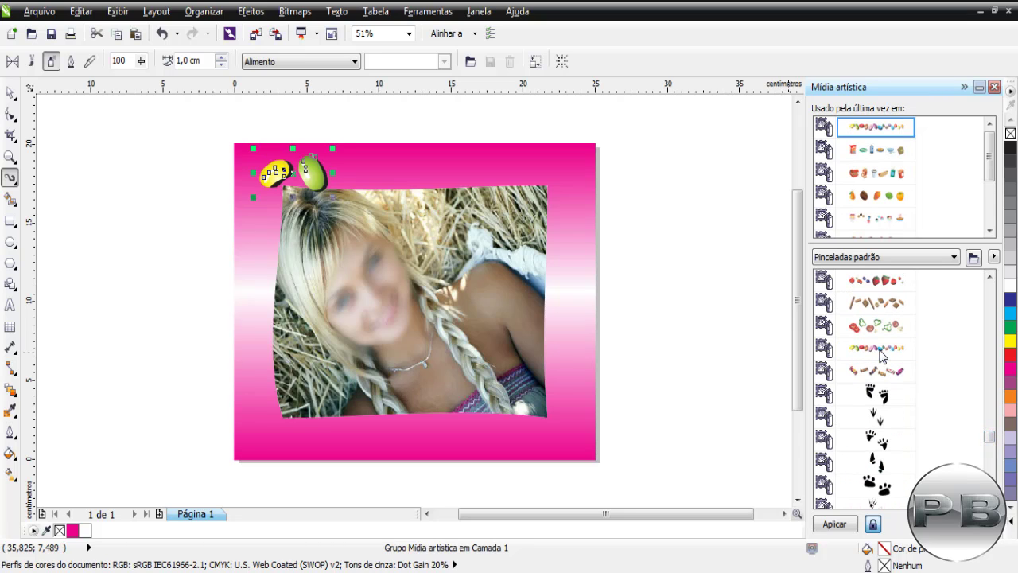
left_click(879, 306)
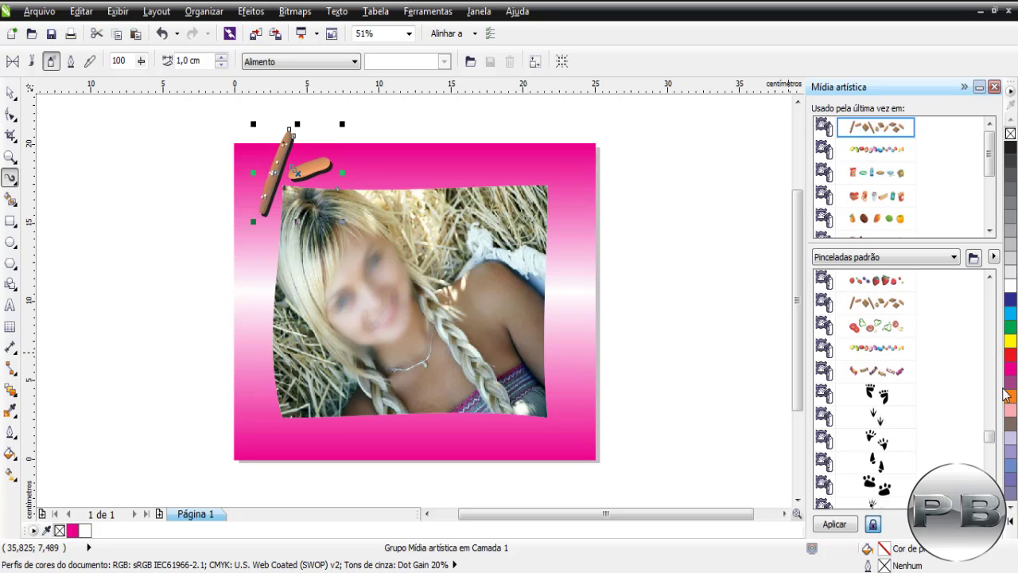
left_click_drag(992, 439, 993, 454)
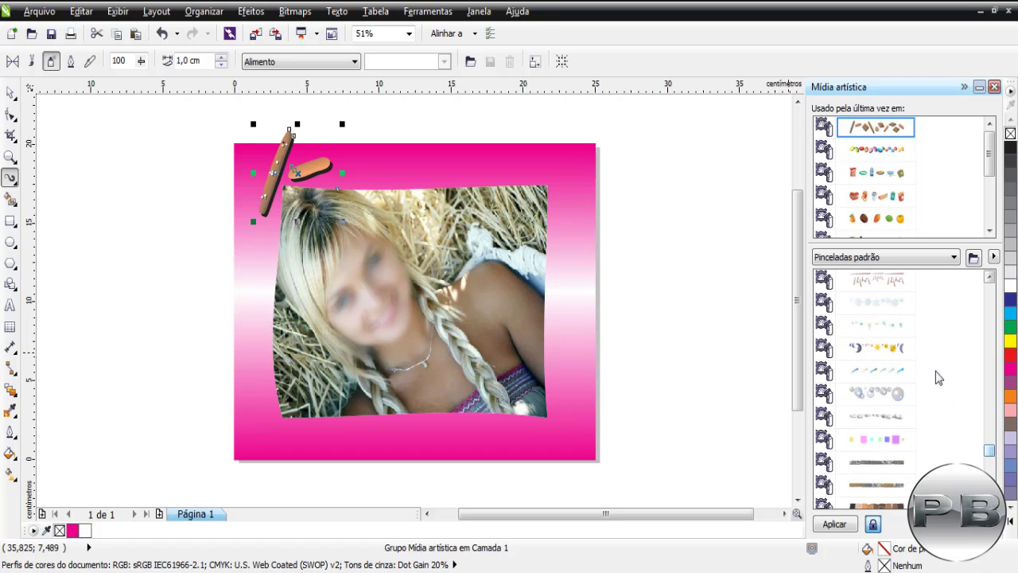
left_click(878, 324)
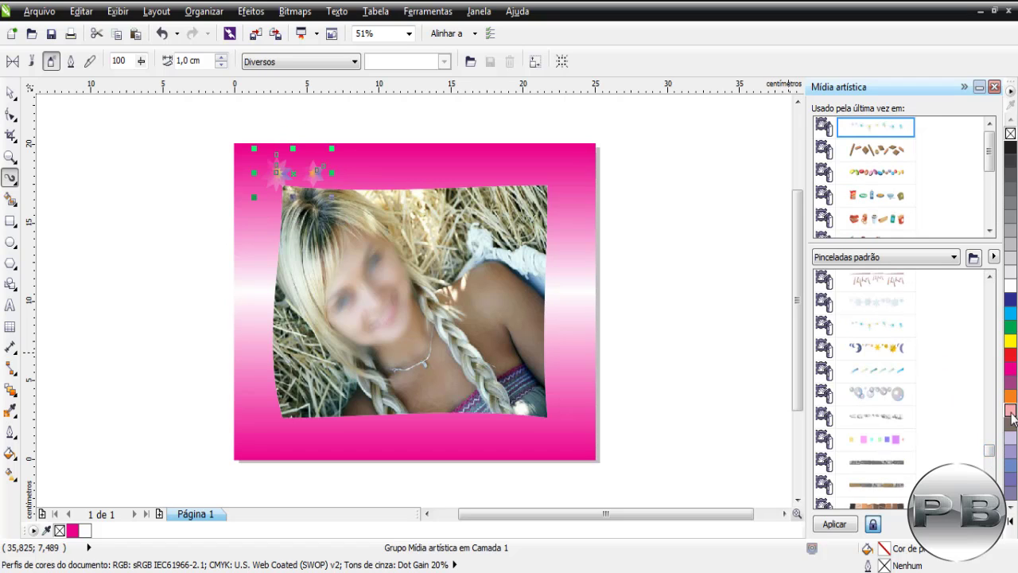
left_click_drag(990, 450, 994, 476)
left_click(899, 377)
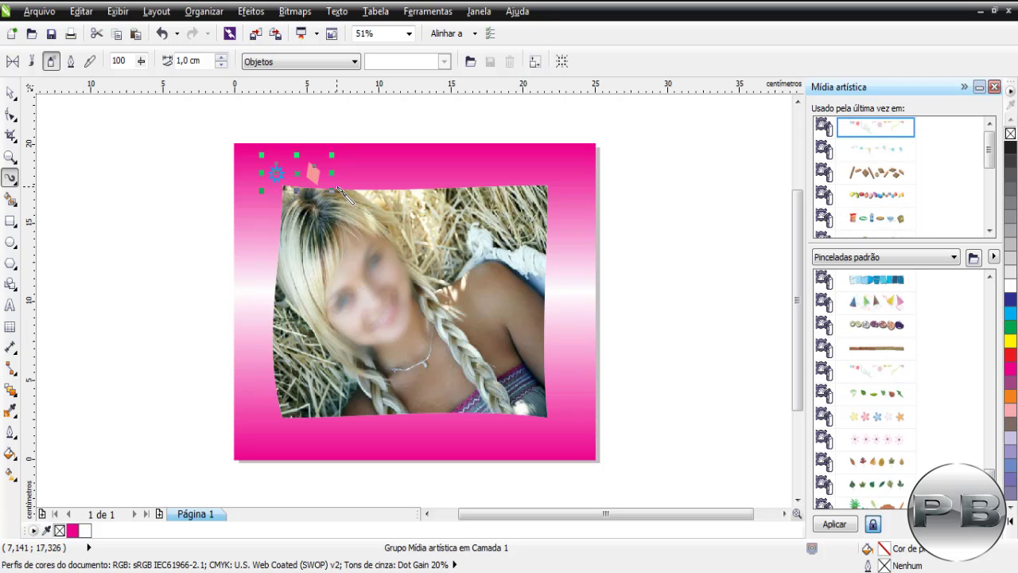
key("Escape")
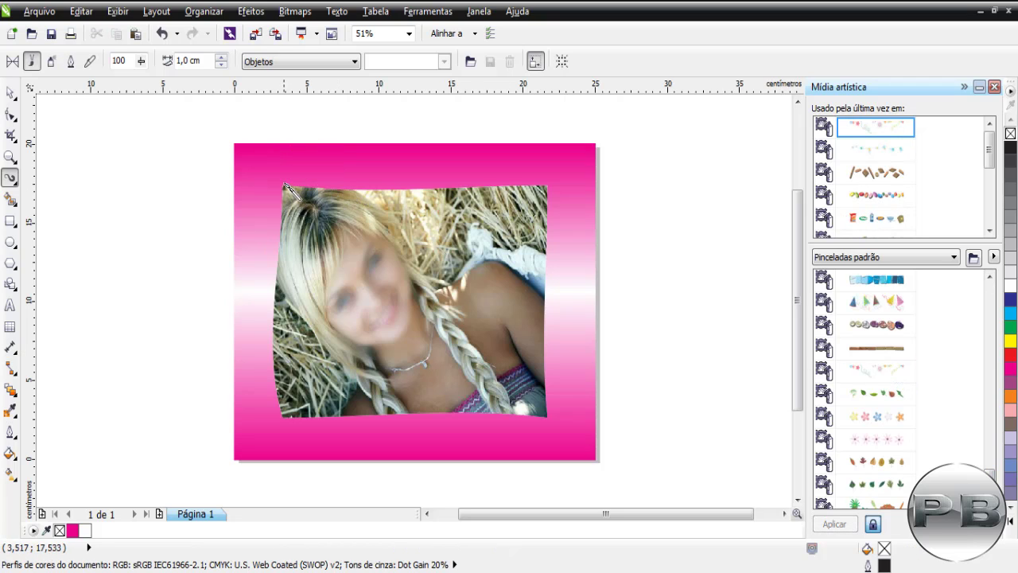
- Draw a freehand artistic media stroke around all four edges of the photo with the confetti-and-streamer object spray
left_click_drag(283, 183, 546, 189)
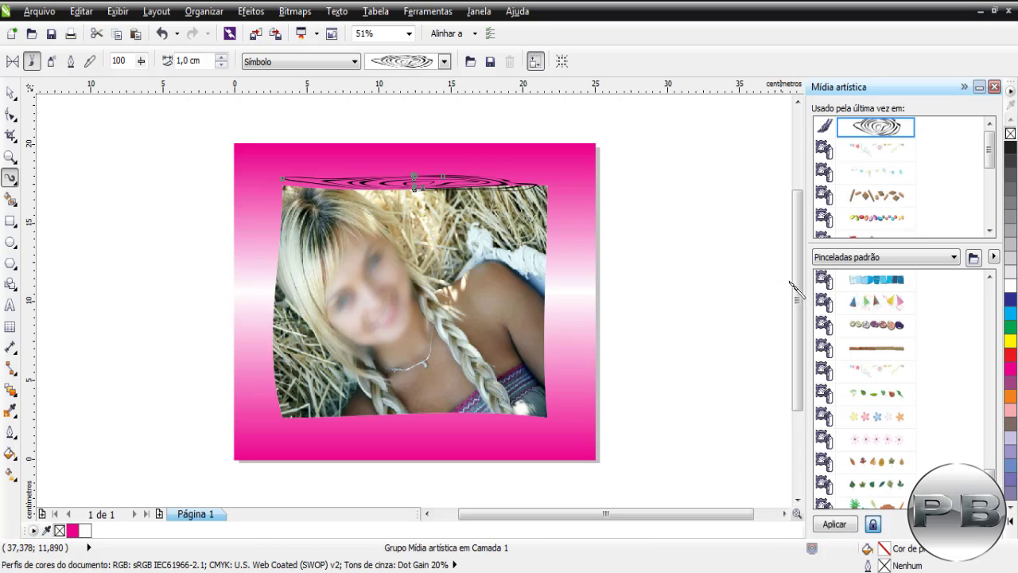
left_click(884, 370)
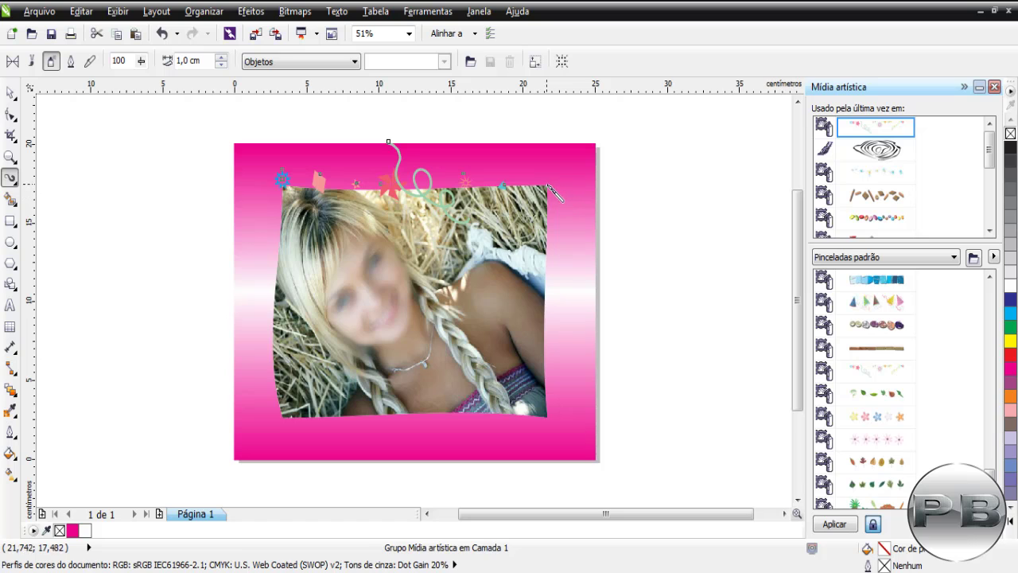
mouse_move(549, 187)
left_mouse_down()
mouse_move(570, 404)
mouse_move(523, 421)
mouse_move(449, 426)
mouse_move(287, 417)
mouse_move(271, 365)
mouse_move(259, 220)
mouse_move(274, 194)
mouse_move(324, 179)
mouse_move(388, 188)
left_mouse_up()
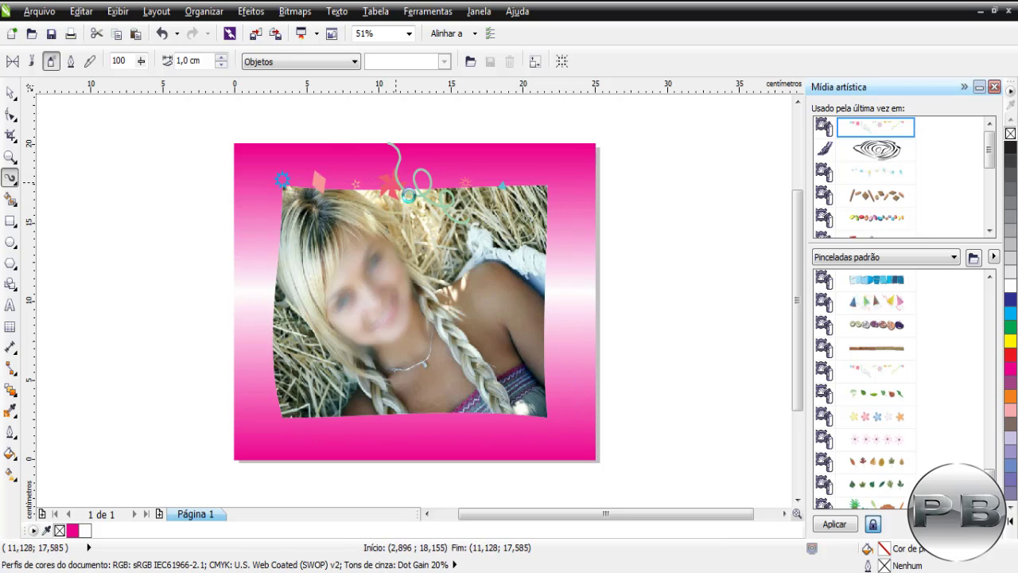
left_click(9, 93)
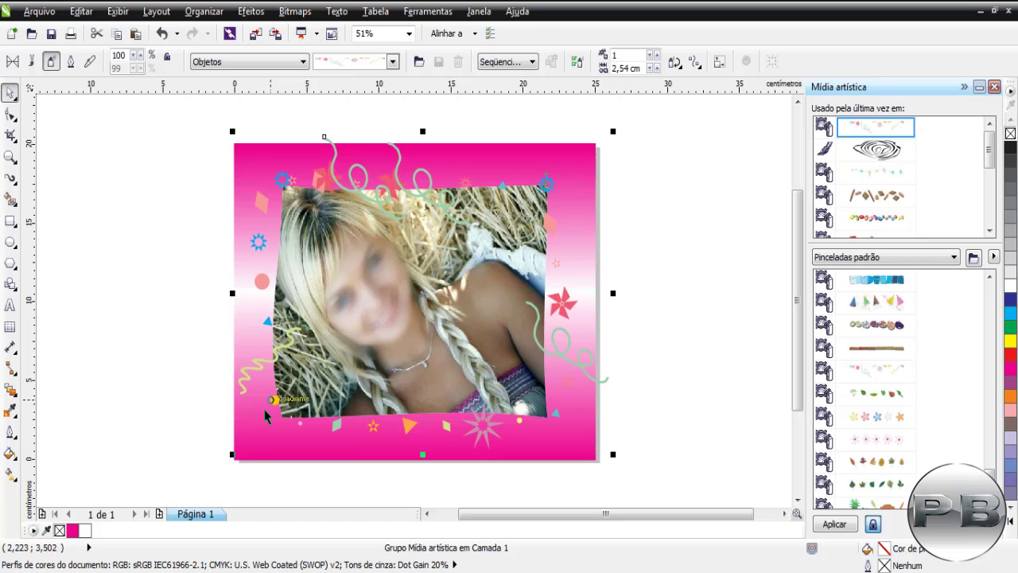
- Draw a heart basic shape about 12.9 by 8 cm centred on the photo's upper-right corner and fill it red
left_click(14, 289)
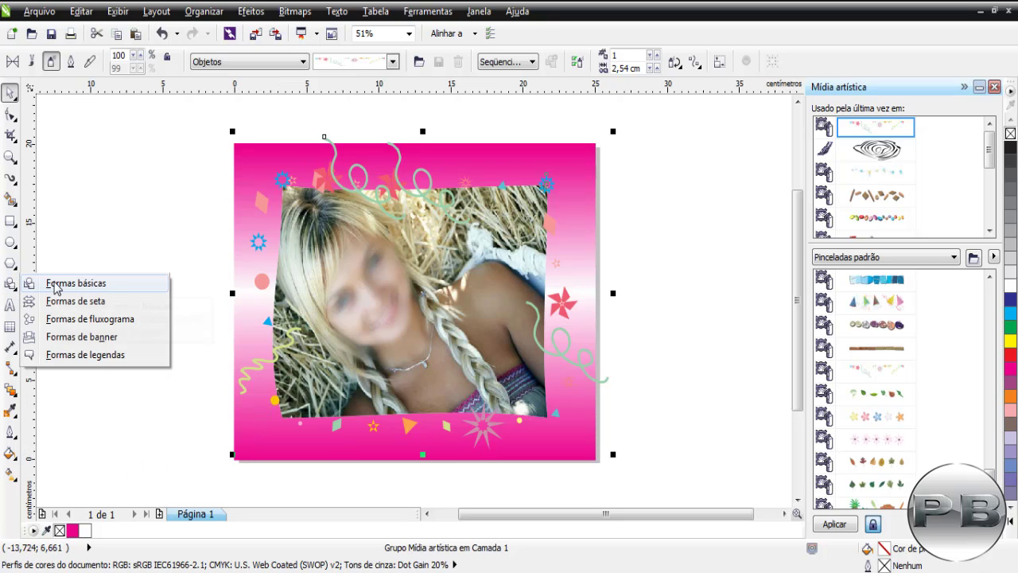
left_click(47, 284)
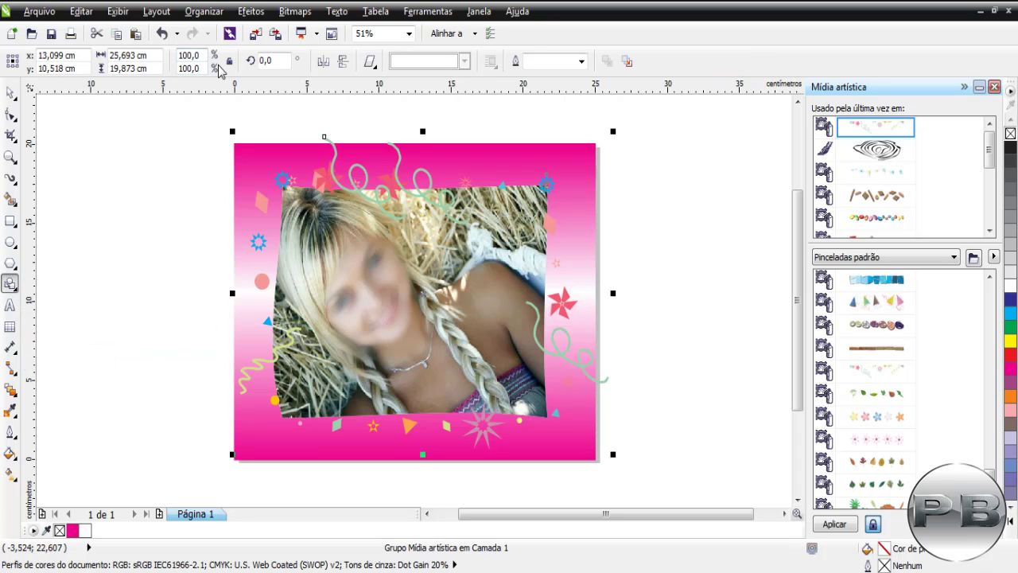
left_click(369, 61)
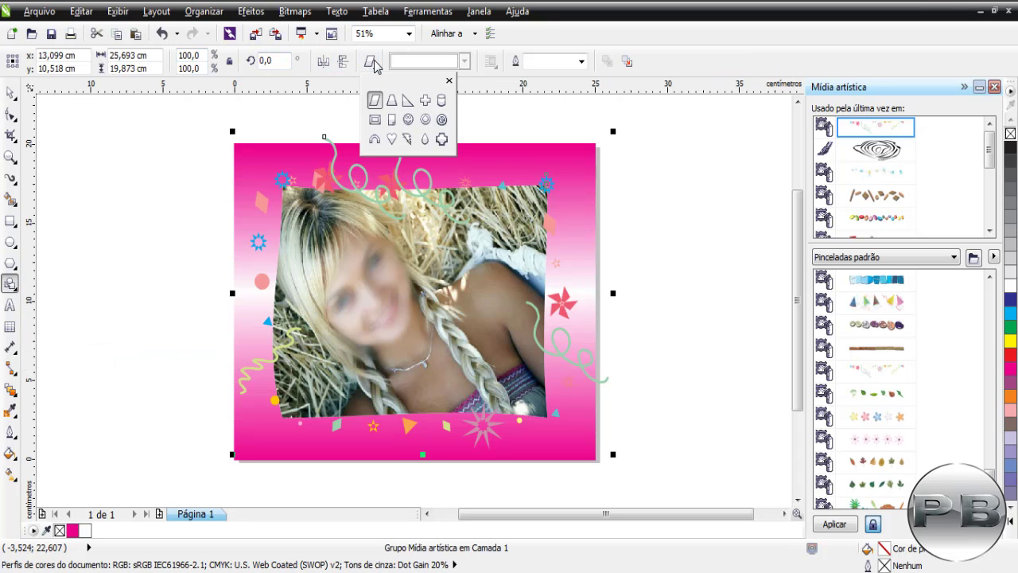
left_click(393, 140)
left_click_drag(547, 213, 649, 290)
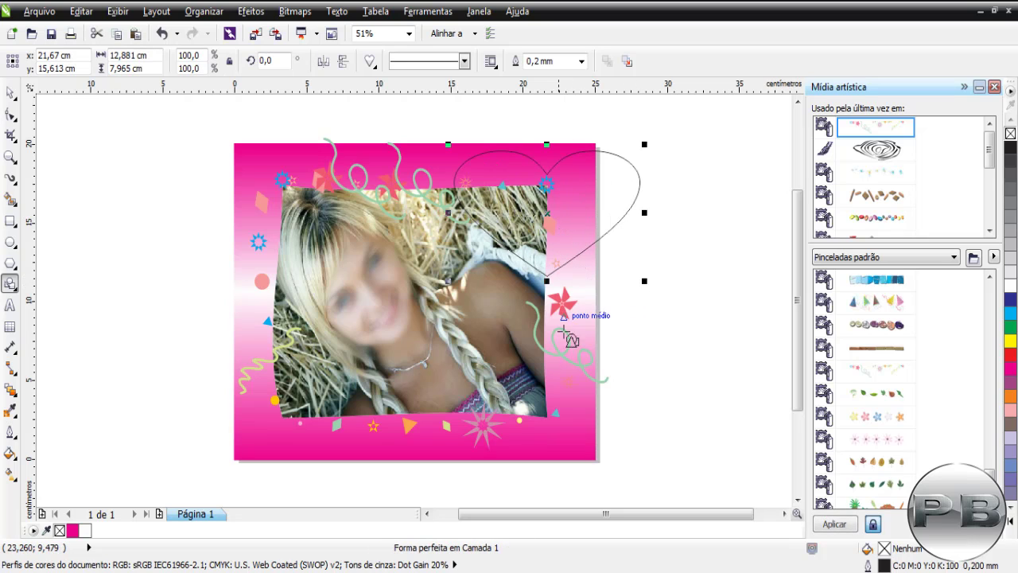
left_click(1010, 354)
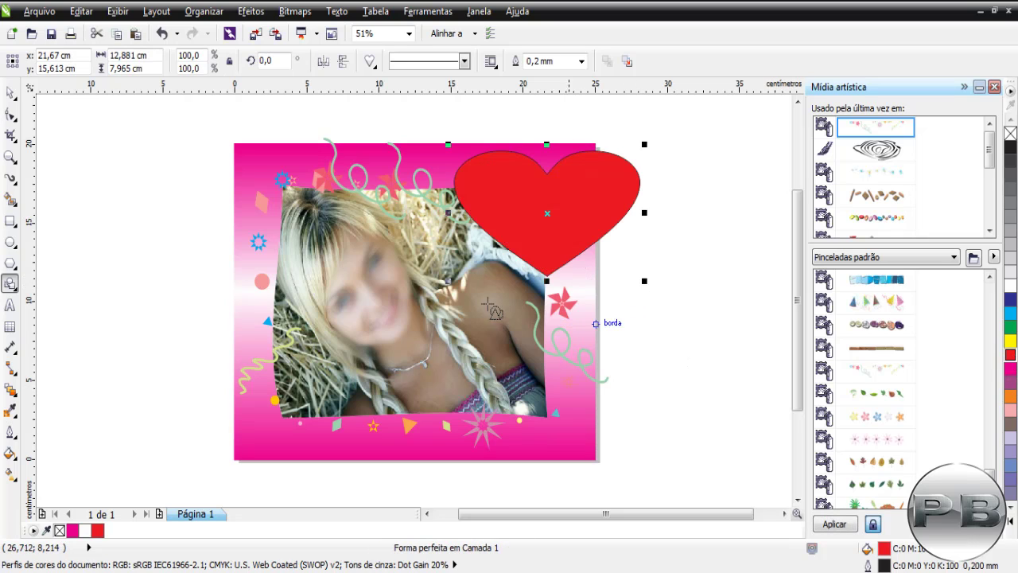
- Create a smaller concentric copy of the red heart, about 6.8 by 4.2 cm, and fill the copy white
left_click(10, 95)
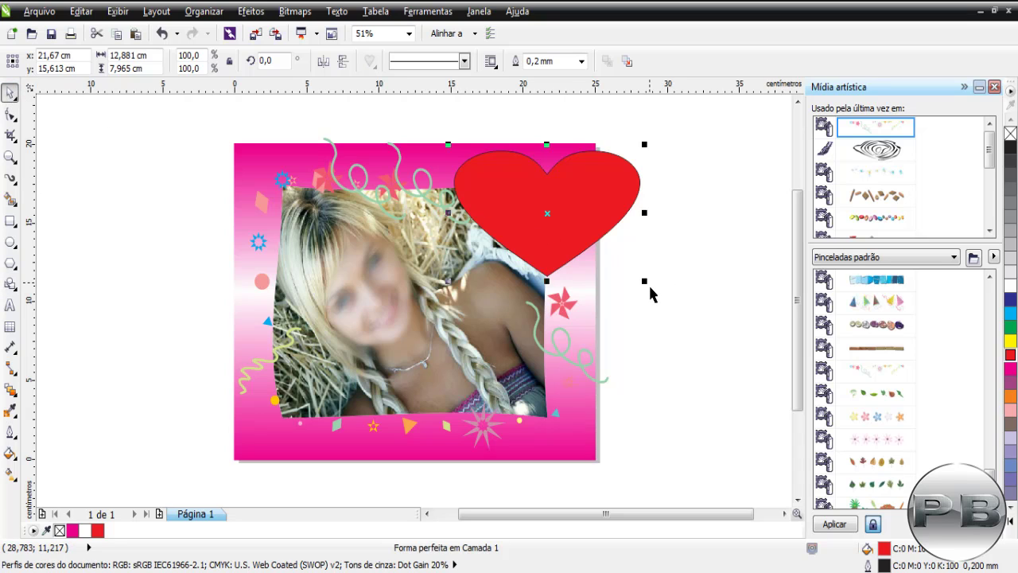
left_click_drag(657, 295, 618, 273)
key("ctrl+z")
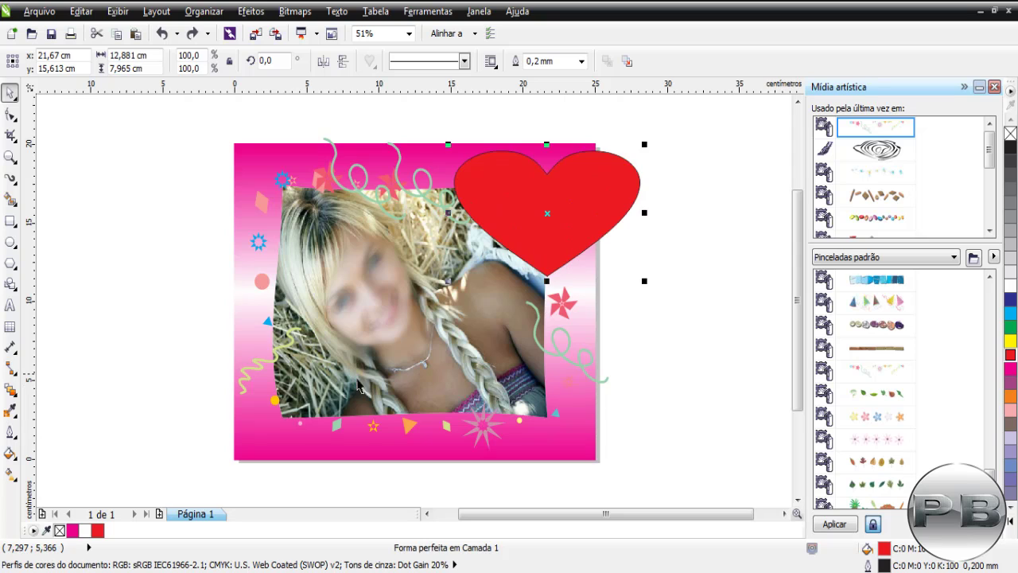
left_click_drag(650, 292, 605, 271)
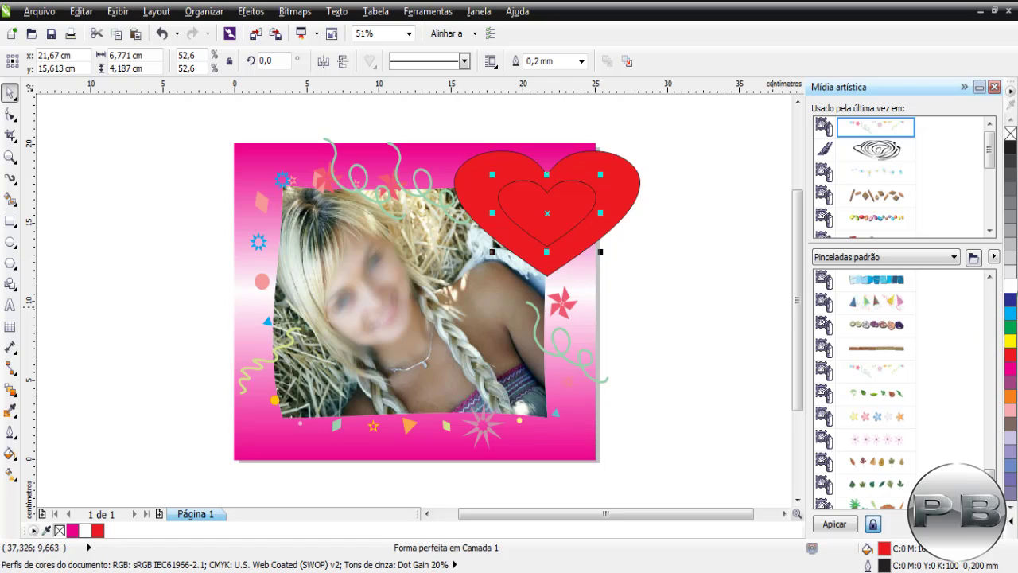
left_click(1010, 285)
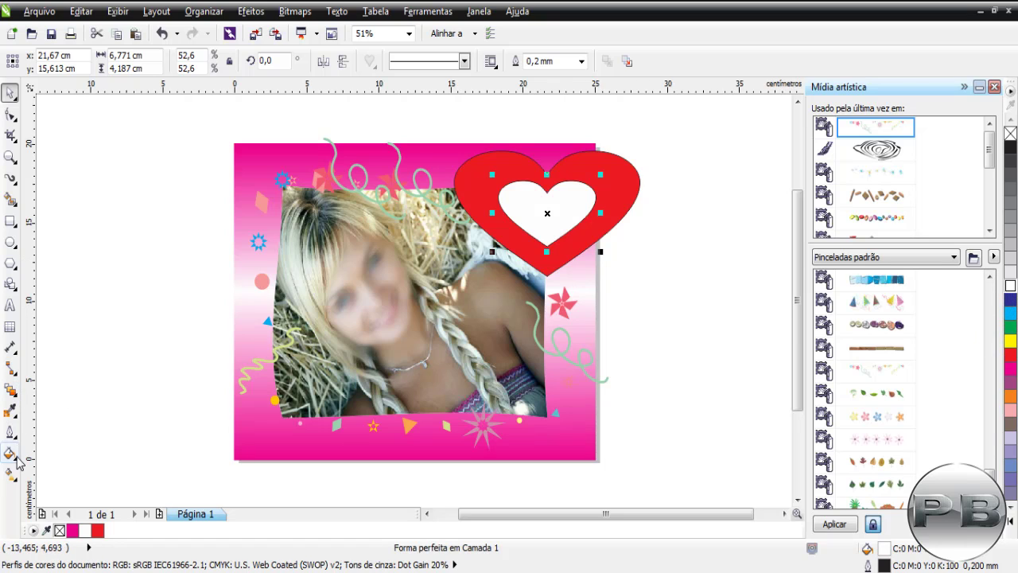
- Apply a linear transparency to the white heart, fading from opaque at its top to transparent at its lower tip
left_click(12, 391)
left_click(11, 411)
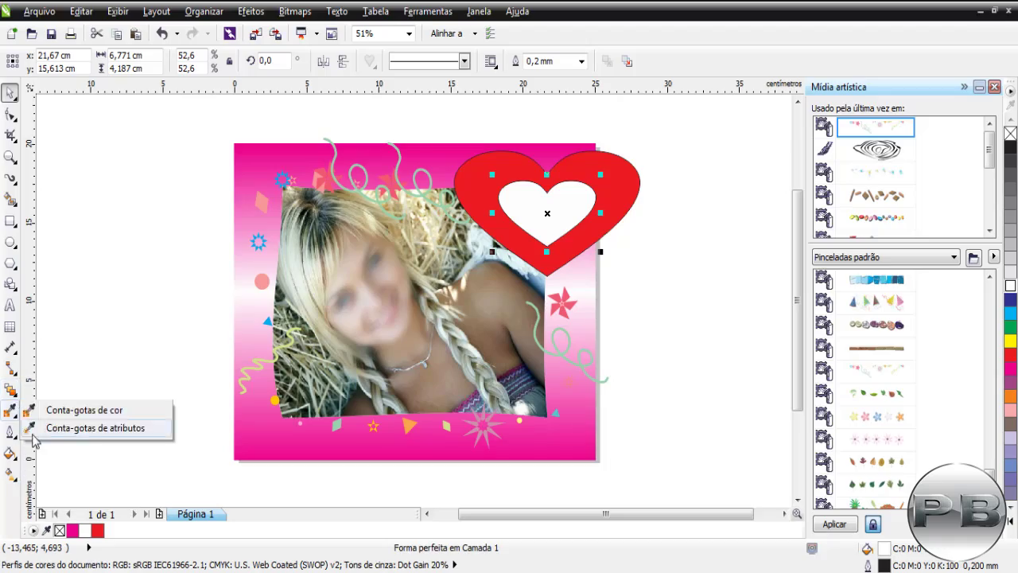
left_click(11, 390)
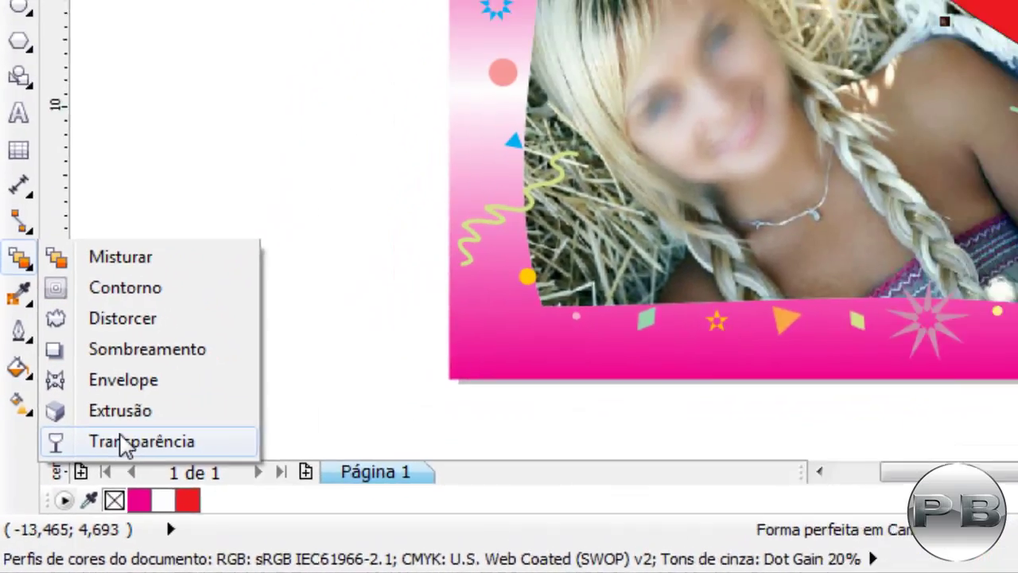
left_click(171, 393)
left_click_drag(543, 192, 555, 216)
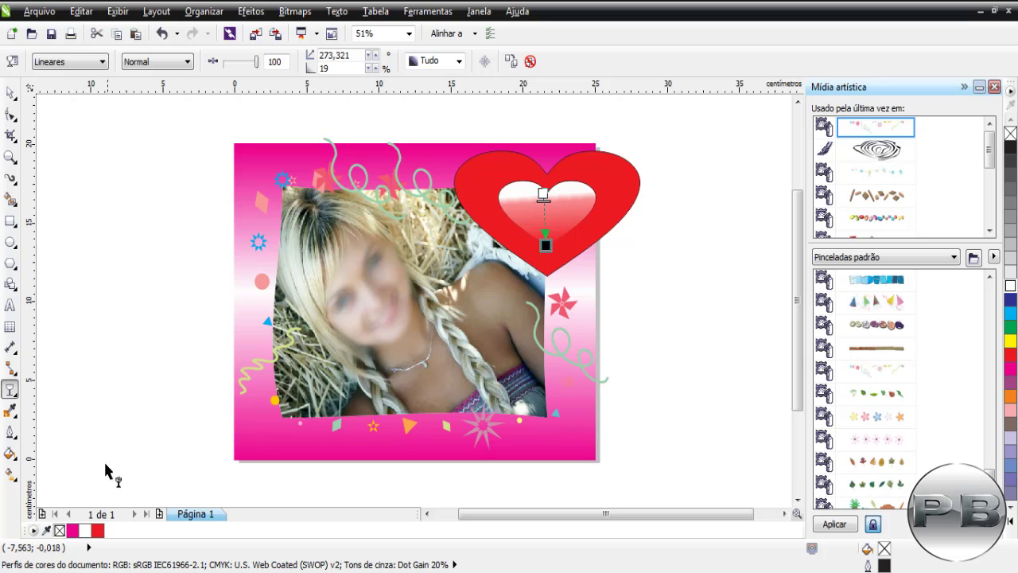
- Reshape the white heart with an envelope, raising its lower tip, bulging both sides outward and lowering its top notch slightly
left_click(11, 392)
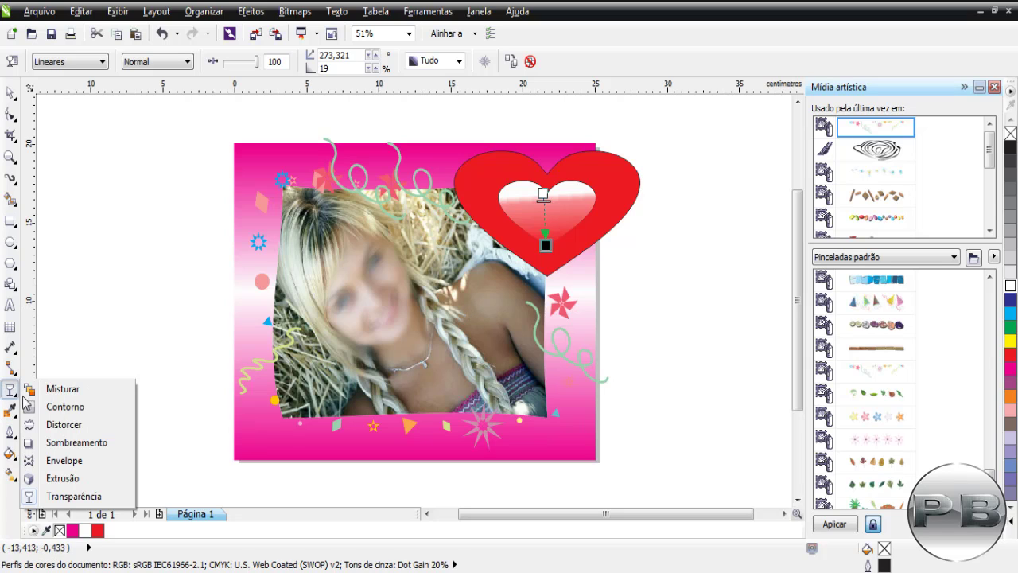
left_click(59, 457)
left_click_drag(549, 245, 602, 208)
left_click_drag(499, 213, 490, 216)
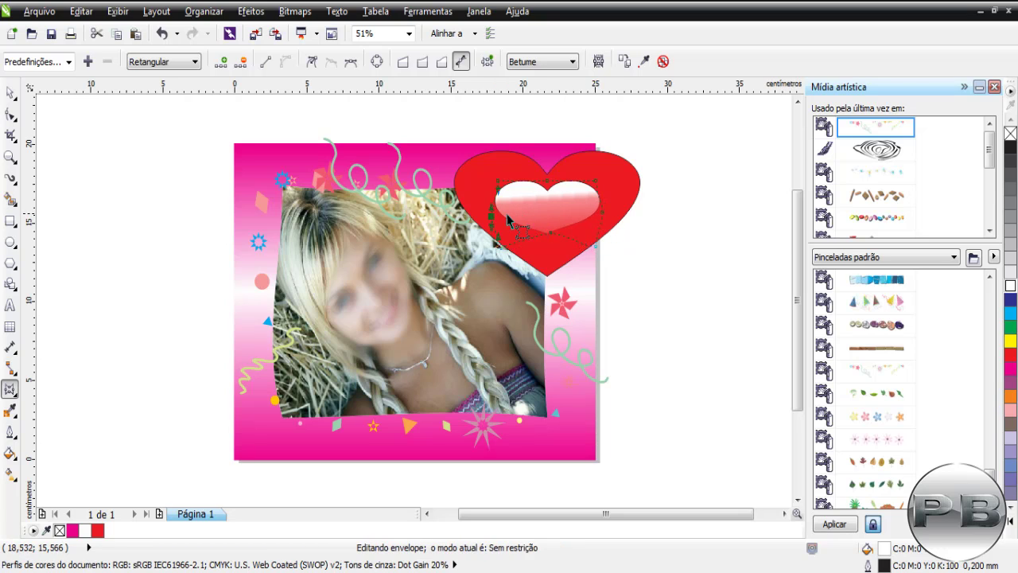
left_click(547, 182)
left_click_drag(546, 182, 547, 189)
- Remove the outlines from both hearts, scale them together to about 6.7 by 4.1 cm and place them over the photo's upper-right corner
left_click(10, 93)
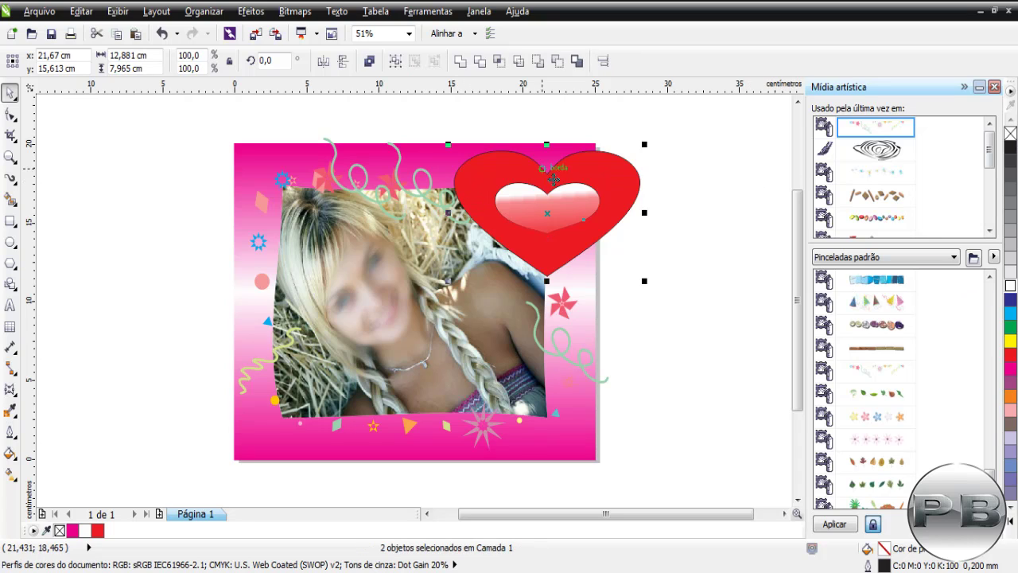
right_click(1010, 133)
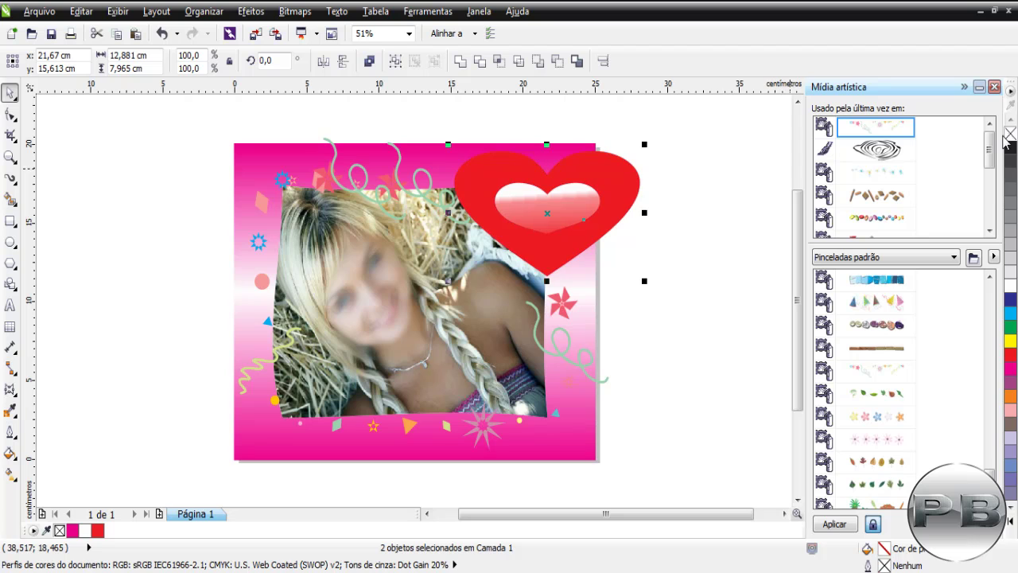
left_click_drag(654, 294, 607, 267)
left_click_drag(561, 224, 546, 195)
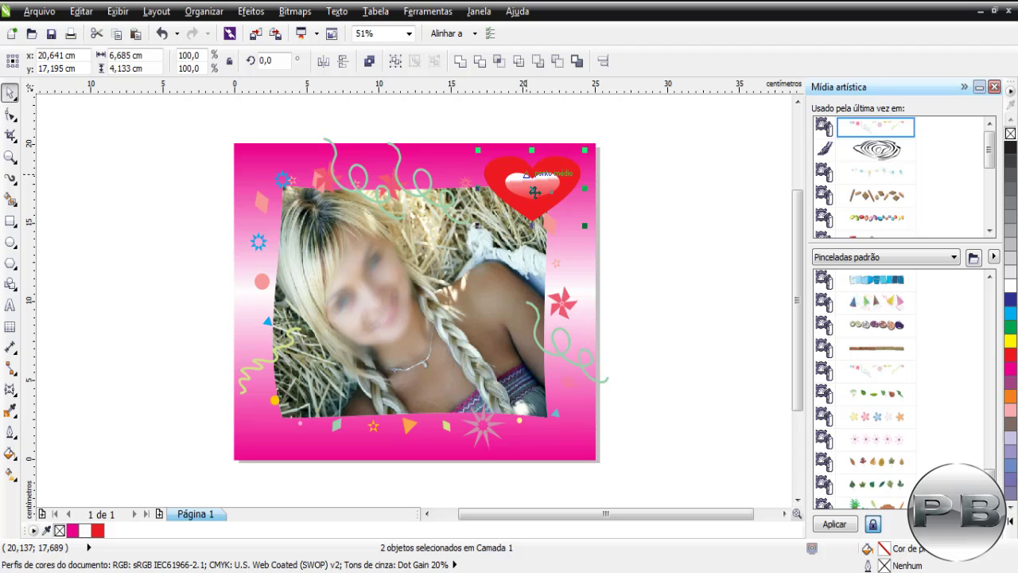
- Copy the two hearts onto the photo's lower-left corner and shift the confetti border slightly down and to the left
left_click_drag(534, 192, 302, 416)
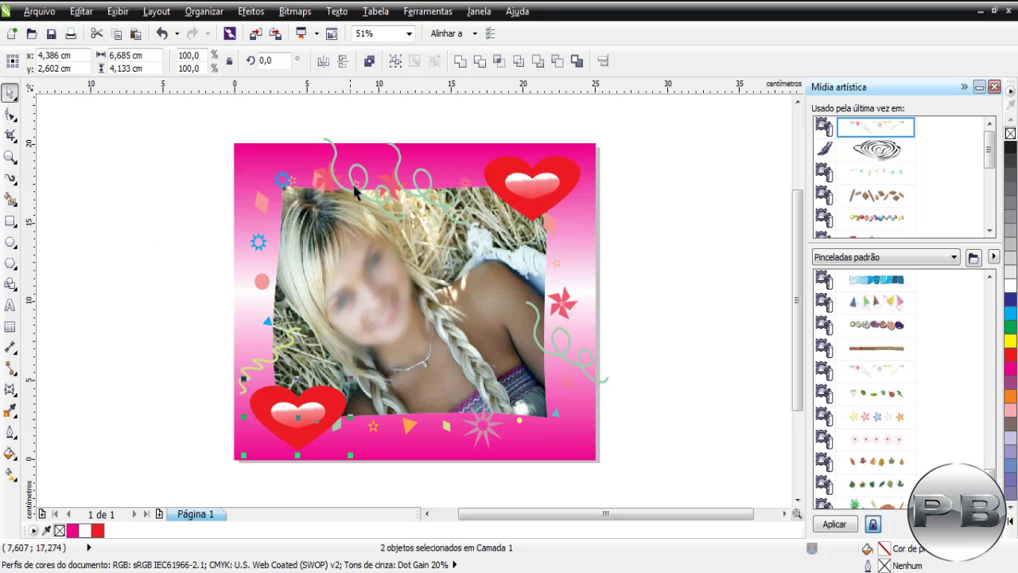
left_click(383, 188)
left_click_drag(374, 184, 381, 196)
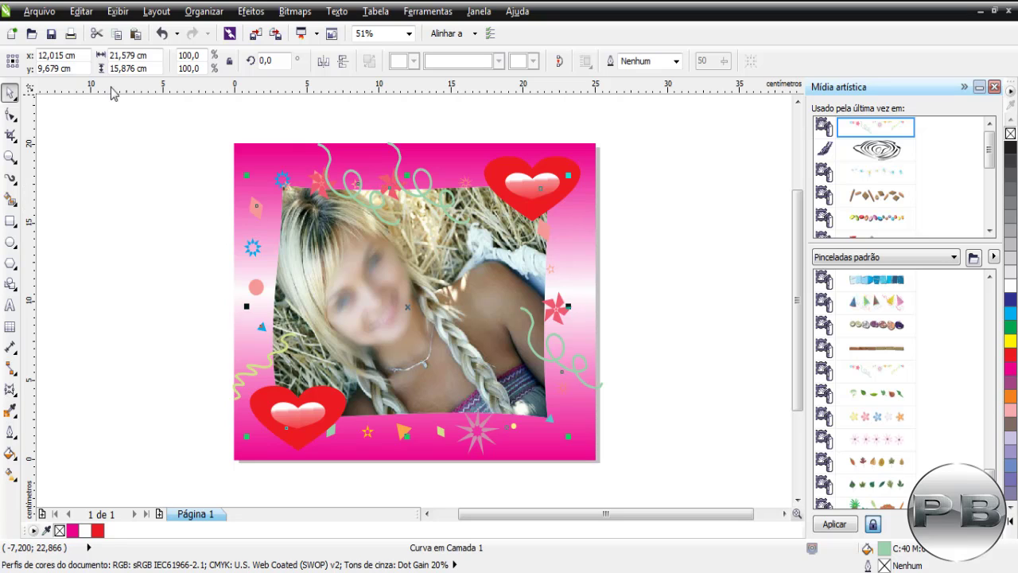
- Export the layout to the desktop (Área de Trabalho) as a JPG - Bitmaps JPEG file named Sem título-1, accepting the offered JPEG settings
left_click(40, 12)
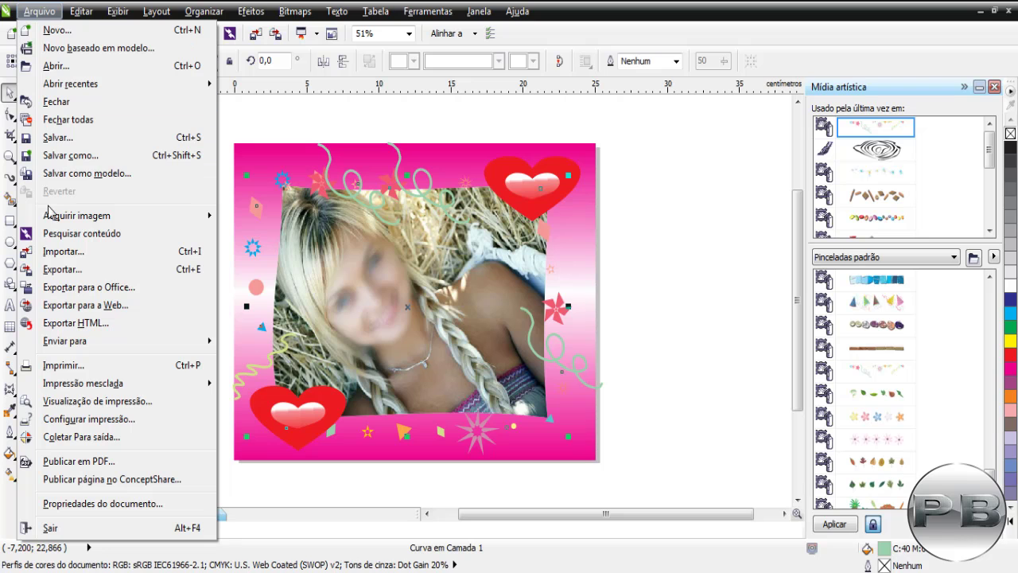
left_click(62, 269)
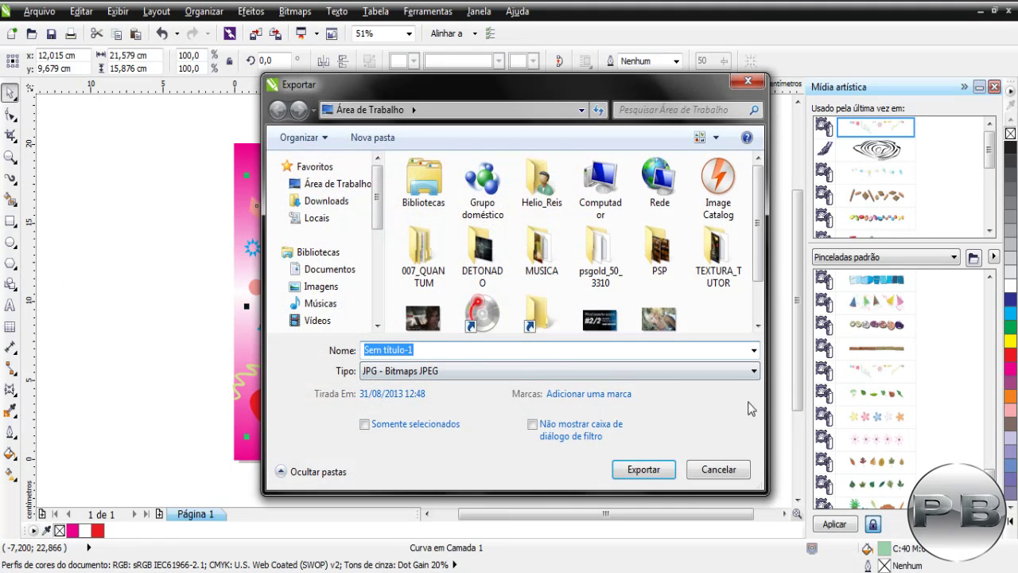
left_click(753, 372)
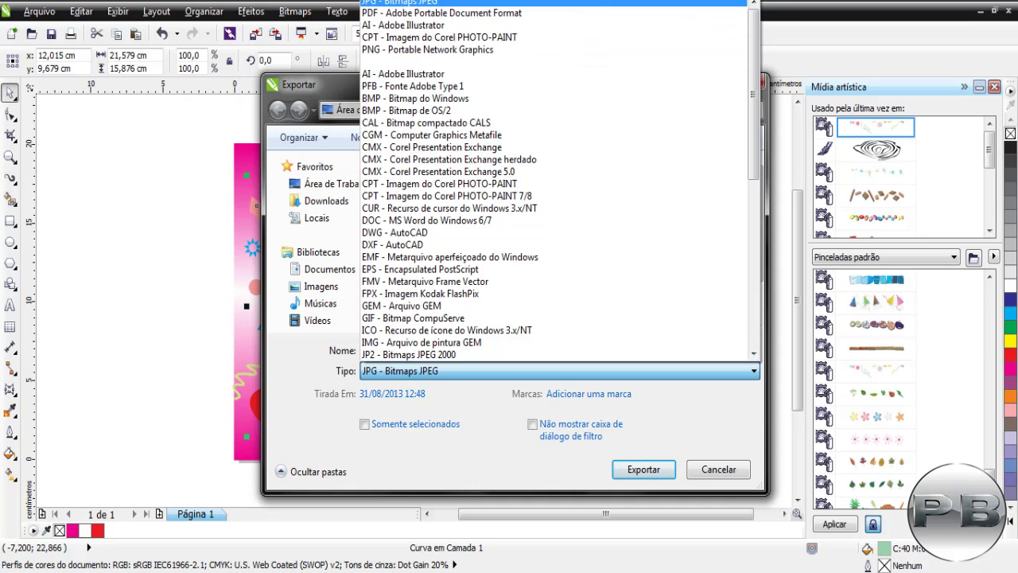
left_click(398, 3)
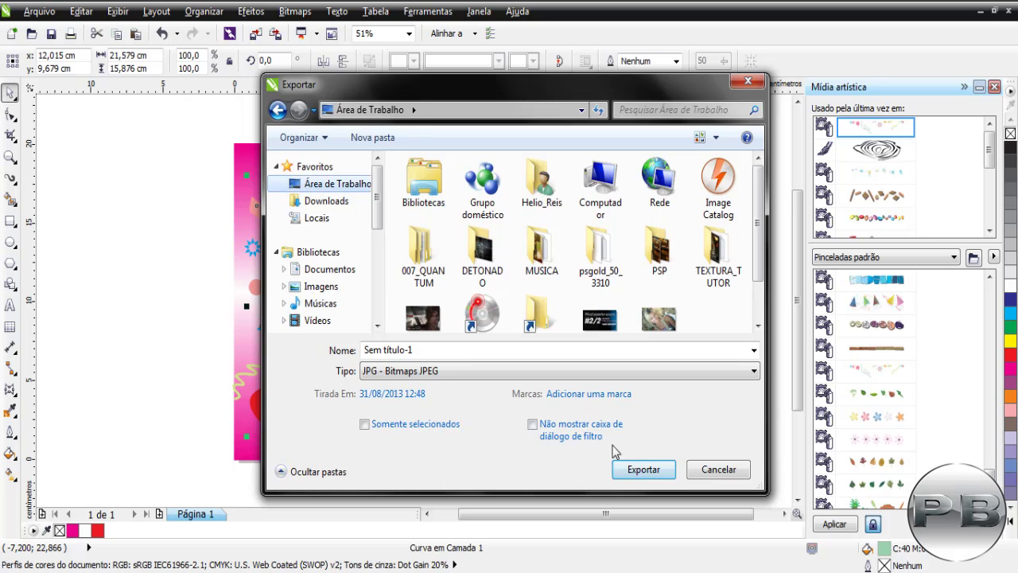
left_click(645, 470)
left_click(645, 470)
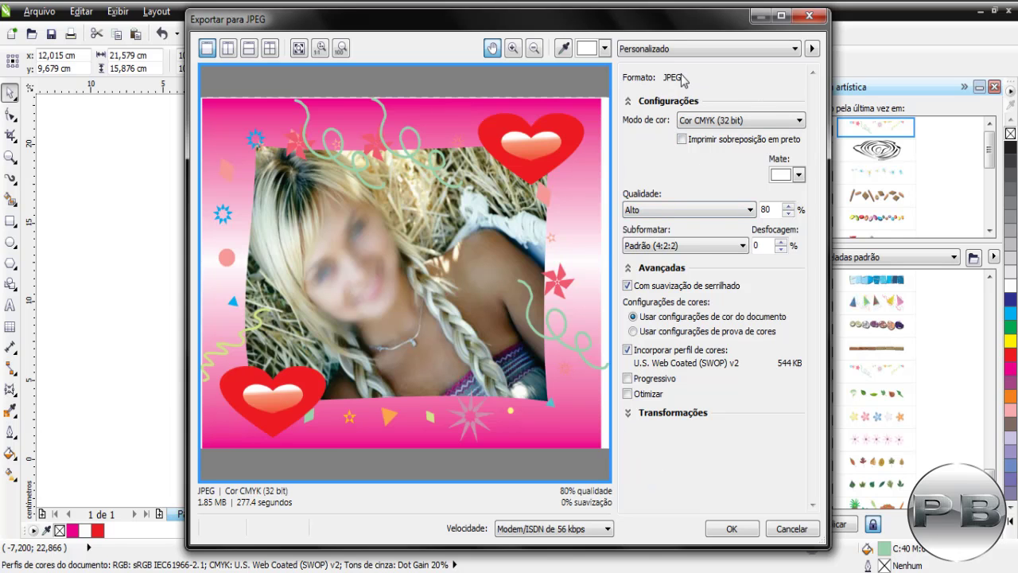
left_click(672, 49)
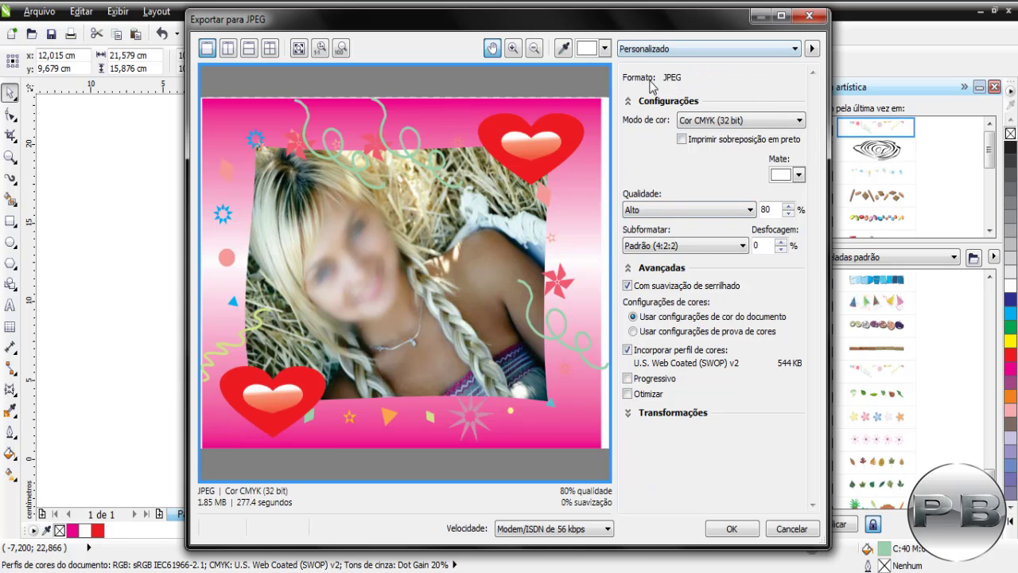
left_click(732, 529)
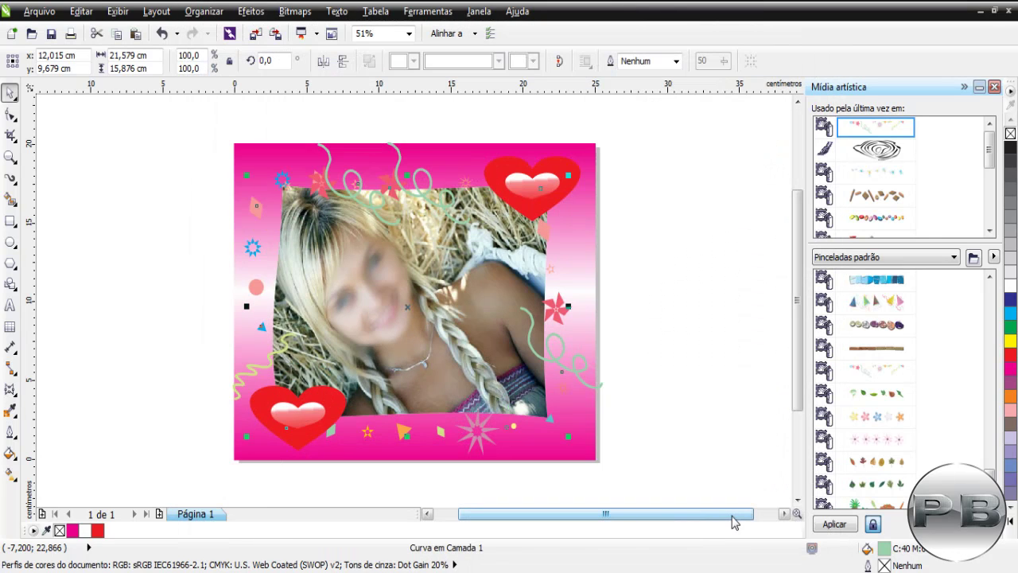